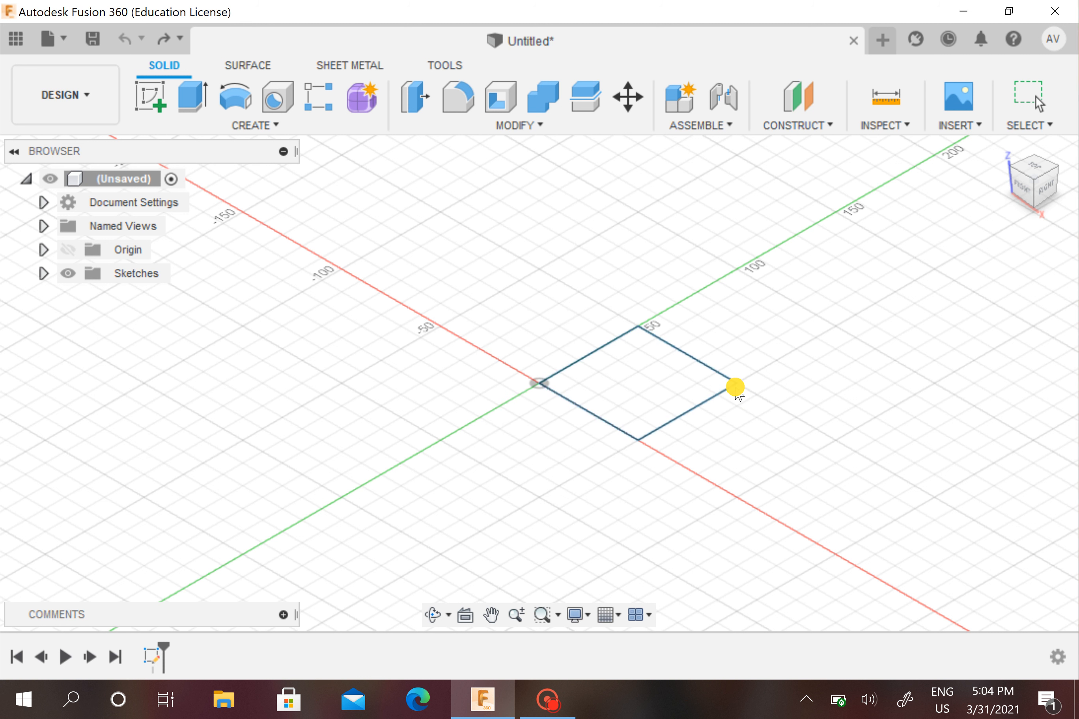
# Finish the box on the 50 mm square base with a height of 50 mm as a new body
pyautogui.moveTo(649, 358); pyautogui.dragTo(635, 274)
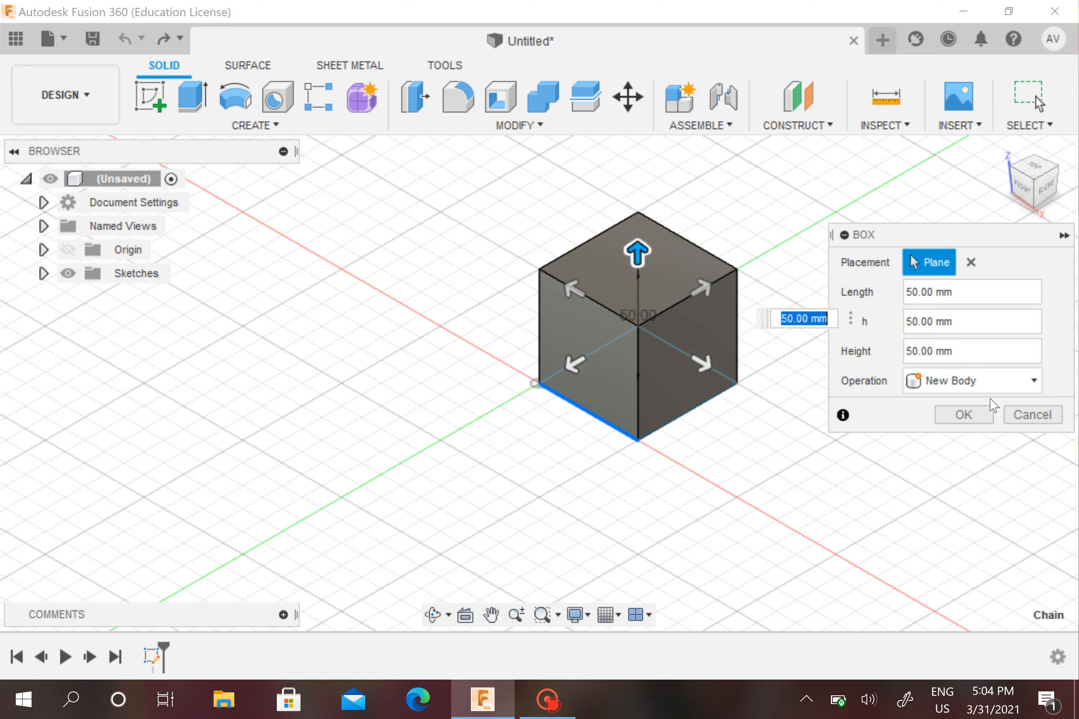
pyautogui.click(951, 416)
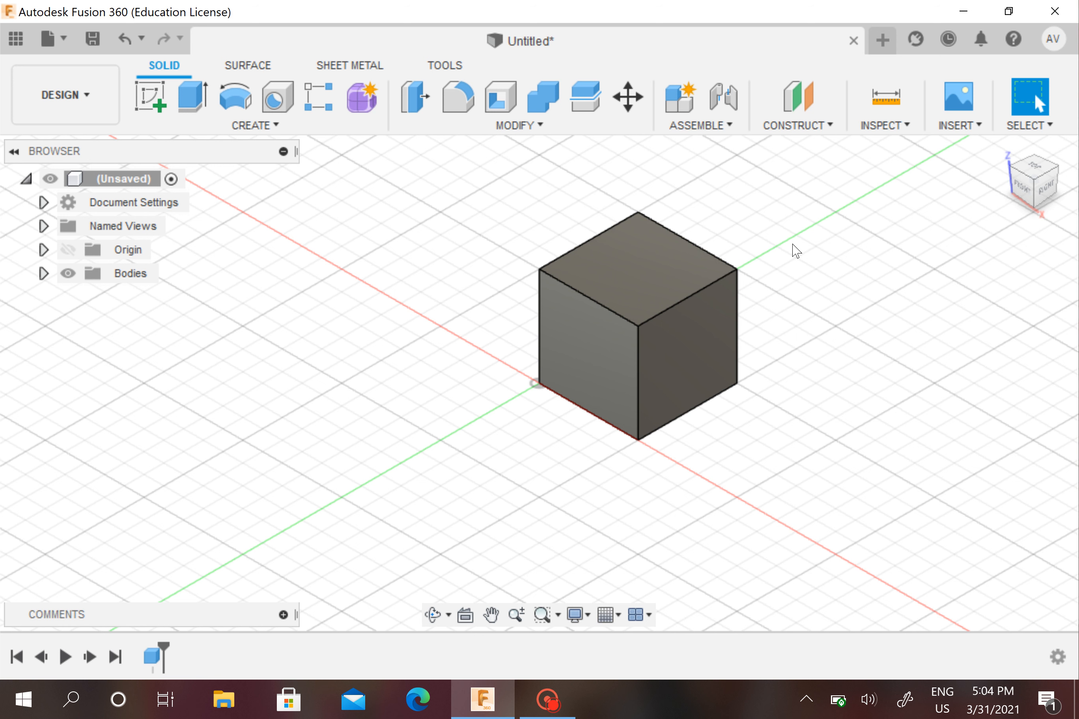
# Use Press Pull to raise the cube's top face to a distance of 60 mm
pyautogui.click(470, 126)
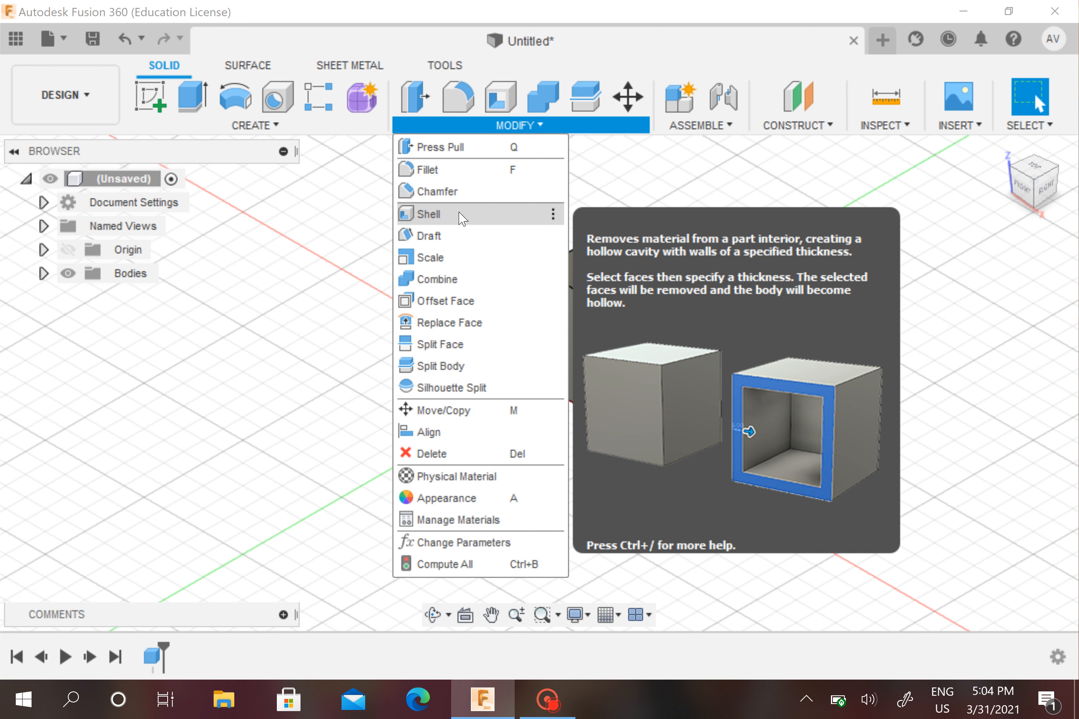
pyautogui.click(489, 125)
pyautogui.click(416, 97)
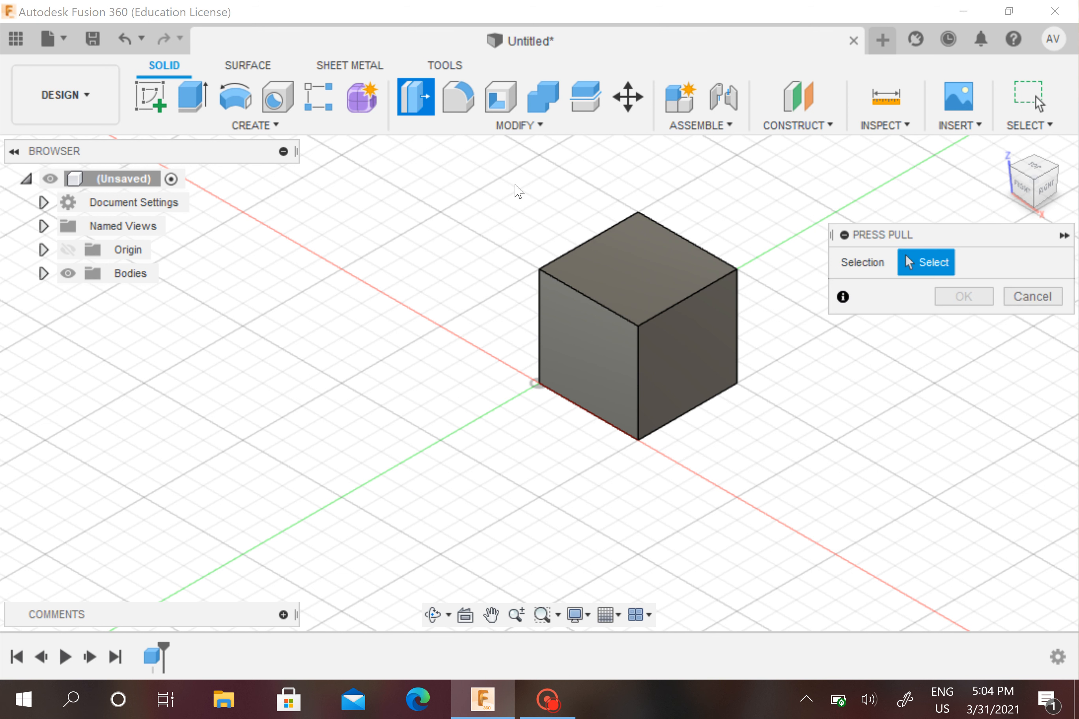
pyautogui.moveTo(650, 193); pyautogui.dragTo(598, 262, button='middle')
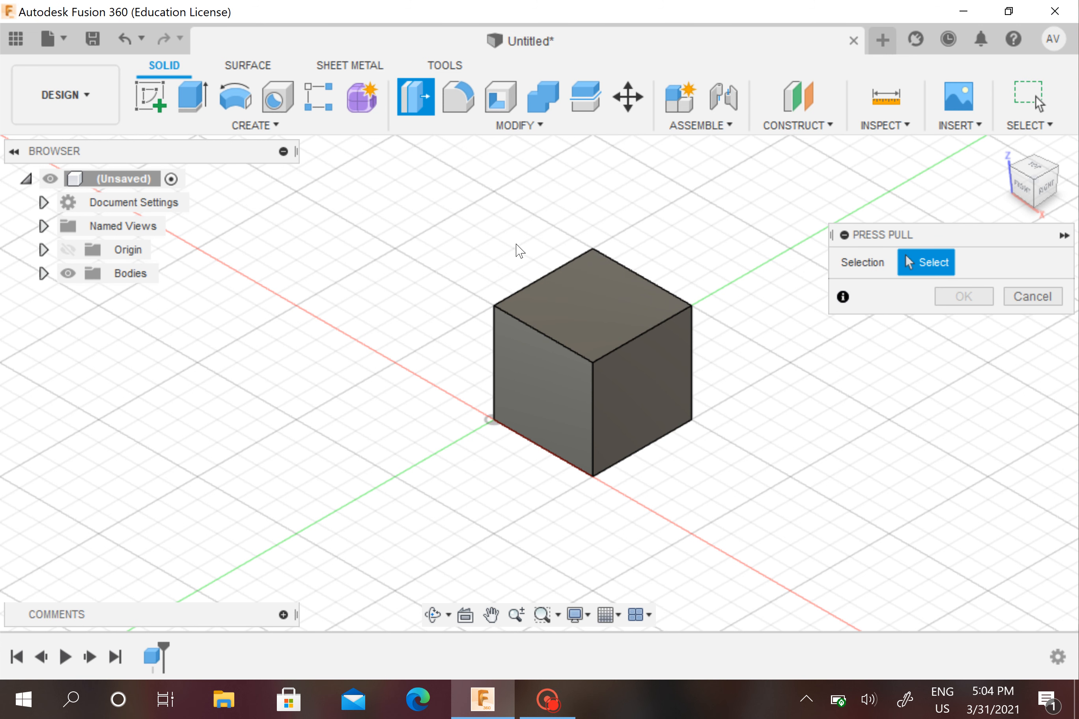
pyautogui.click(591, 304)
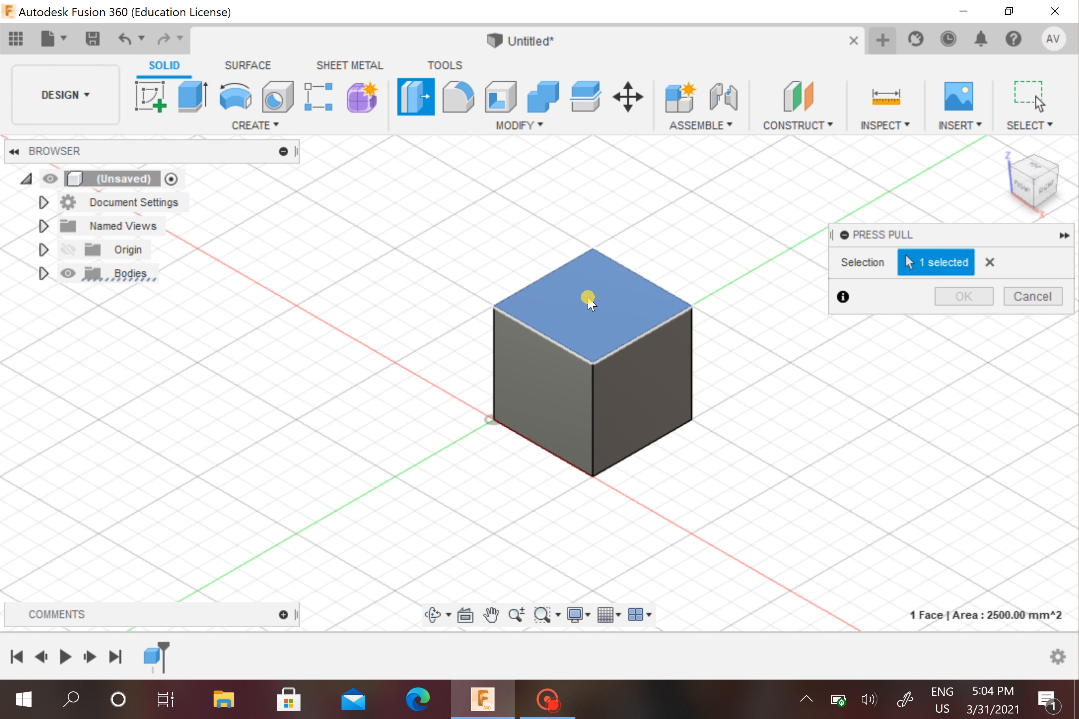
pyautogui.moveTo(587, 295); pyautogui.dragTo(595, 265)
# Try the Modify Existing Feature and New Offset types, and apply the top face offset as Automatic at 50 mm
pyautogui.click(954, 300)
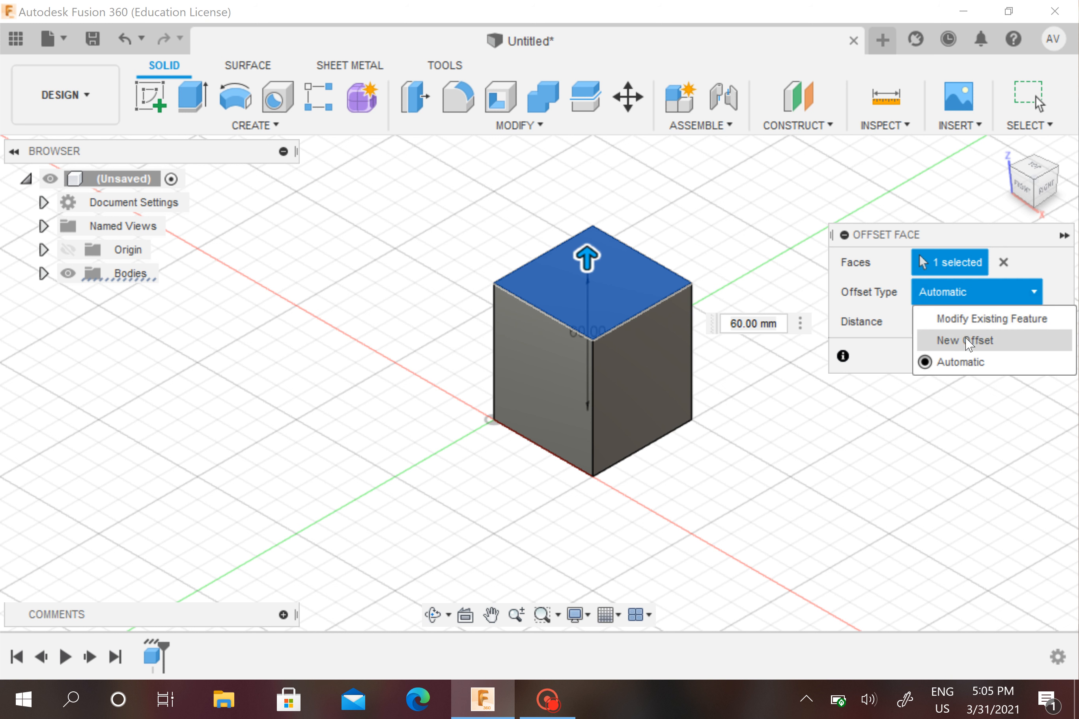
pyautogui.click(958, 294)
pyautogui.click(953, 292)
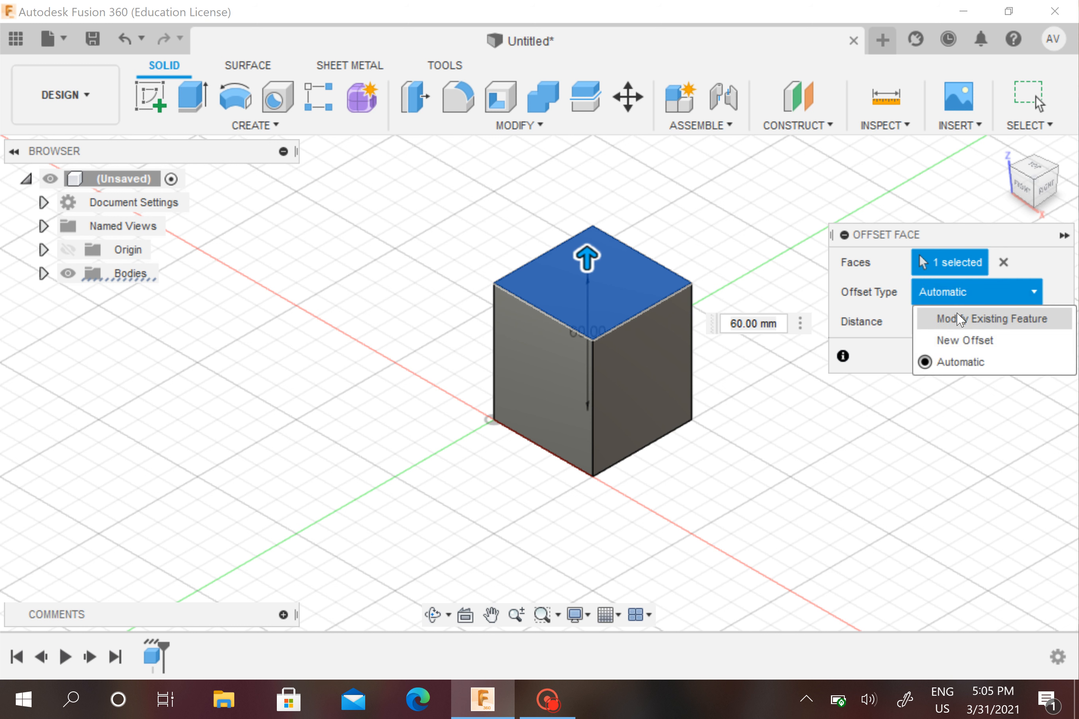
pyautogui.click(957, 319)
pyautogui.click(954, 299)
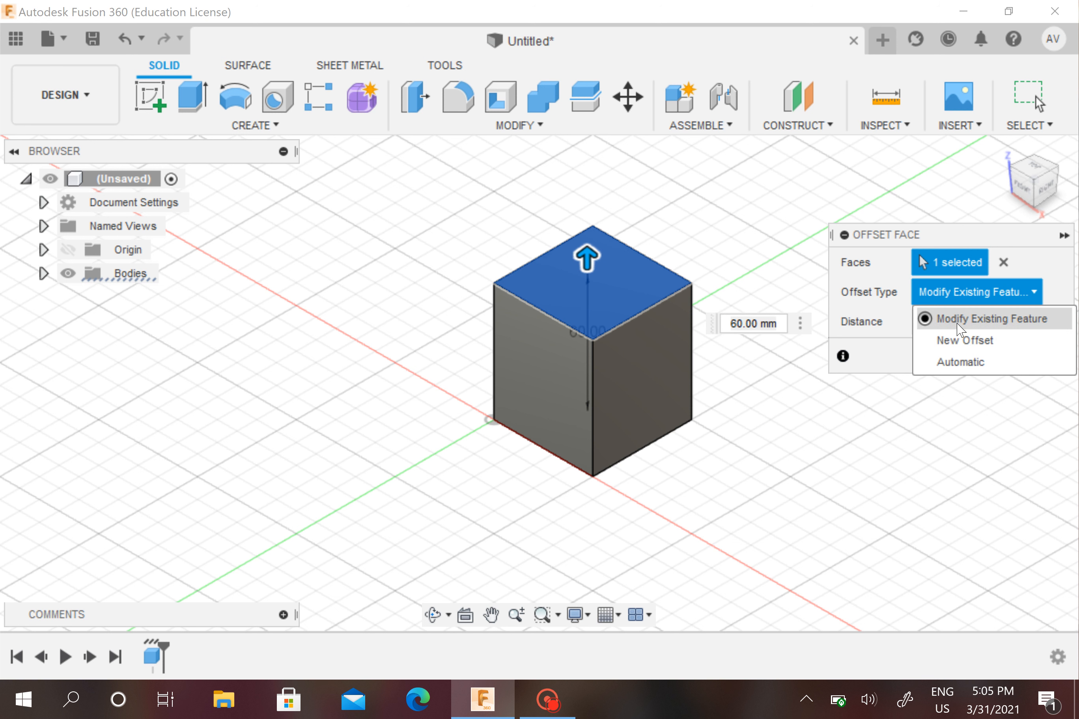
pyautogui.click(957, 340)
pyautogui.click(957, 292)
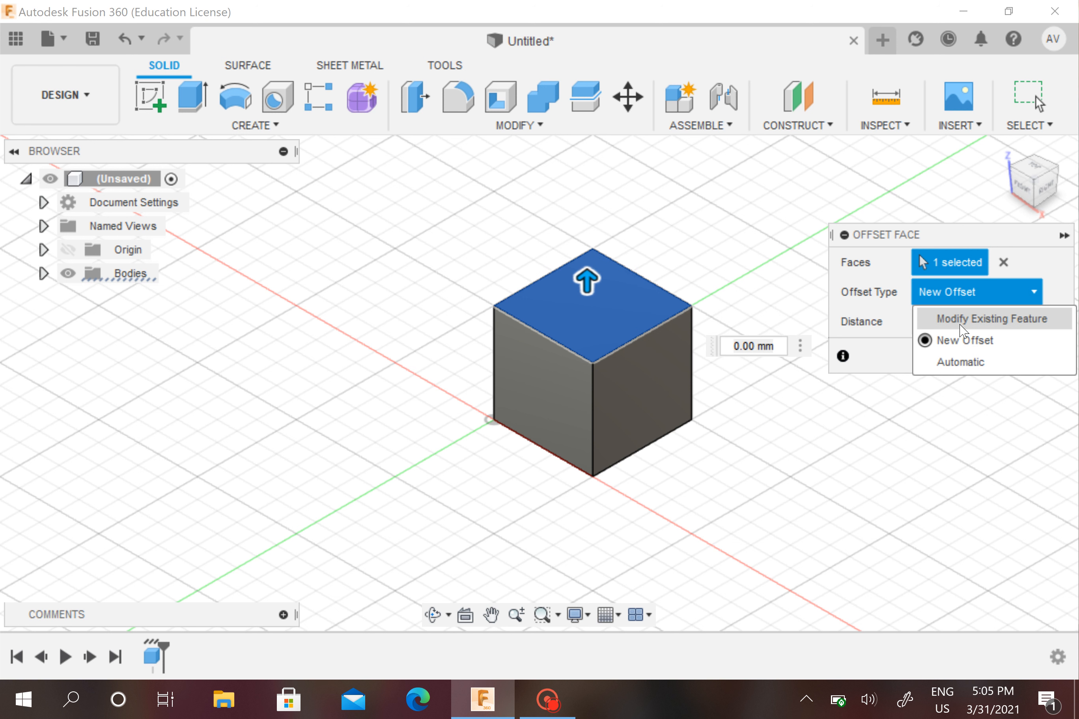
pyautogui.click(960, 362)
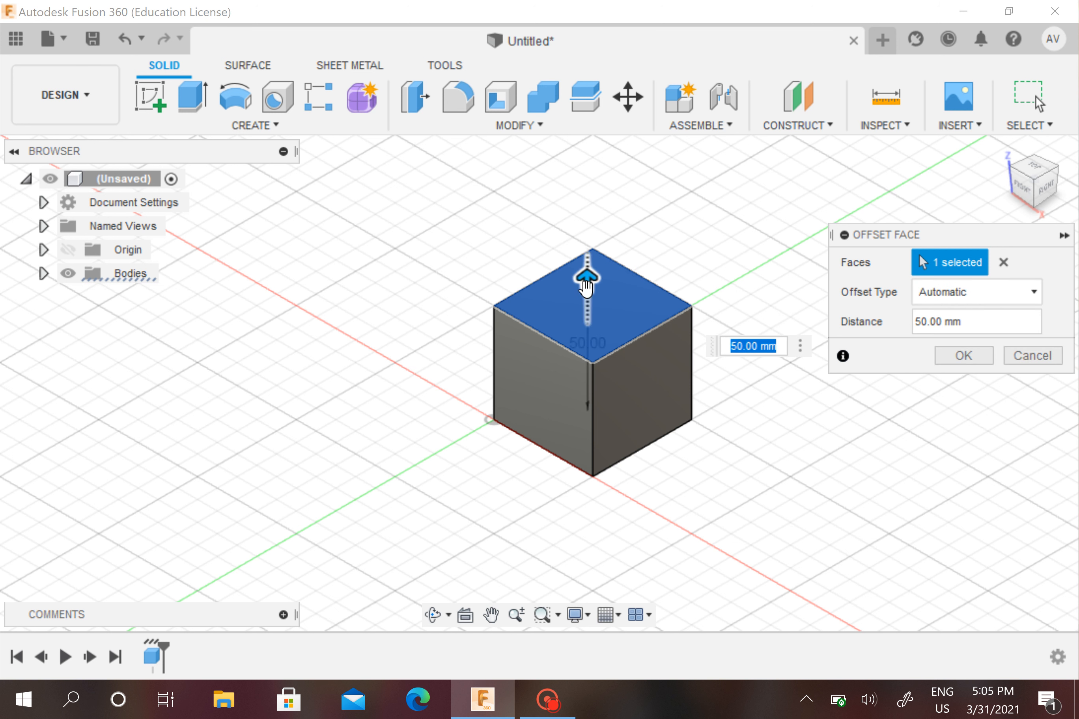
pyautogui.moveTo(587, 281)
pyautogui.mouseDown()
pyautogui.moveTo(588, 214)
pyautogui.moveTo(586, 378)
pyautogui.moveTo(586, 288)
pyautogui.mouseUp()
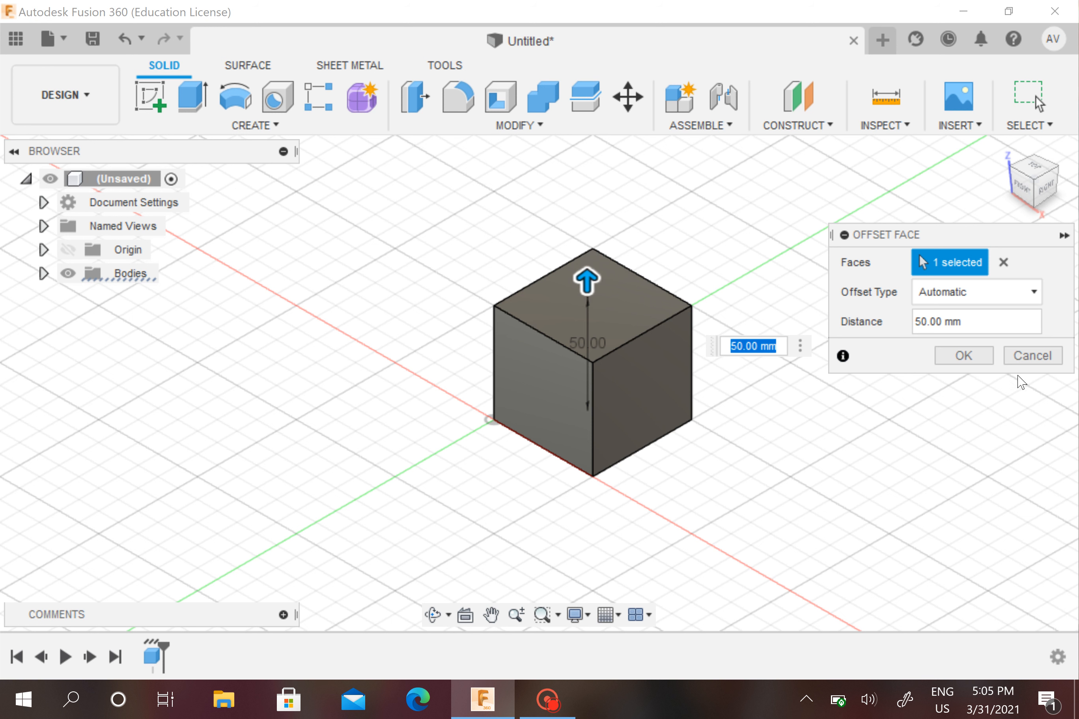
pyautogui.click(963, 355)
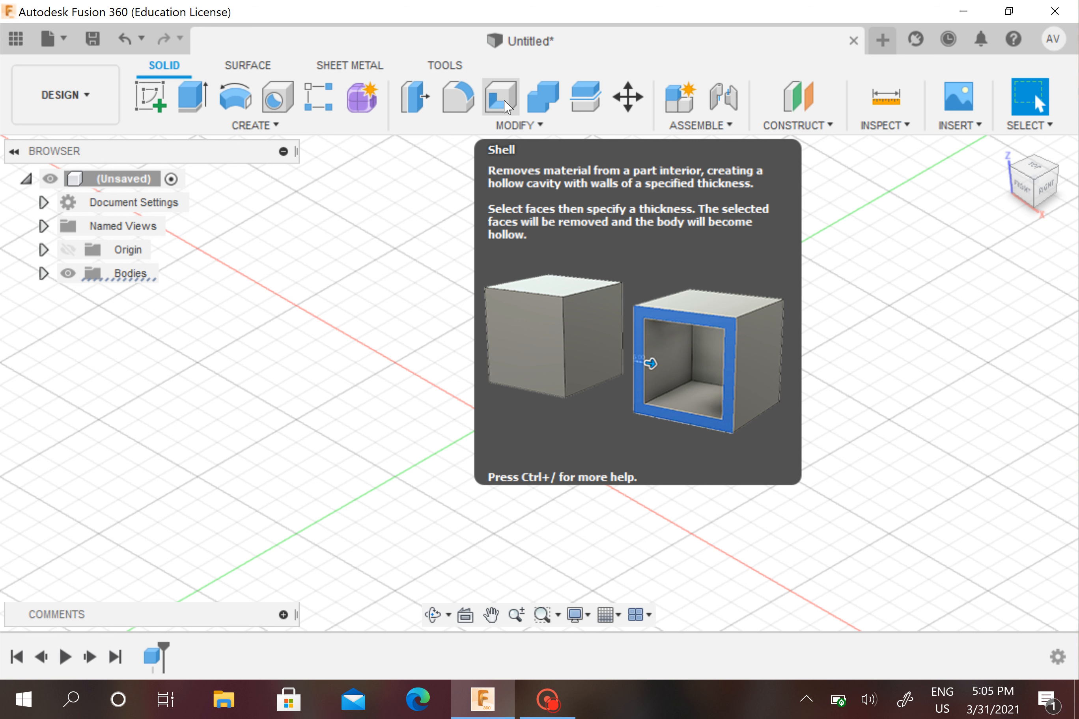
# Shell the cube through its front face with a 5 mm inside thickness and inspect the opening from the front
pyautogui.click(506, 104)
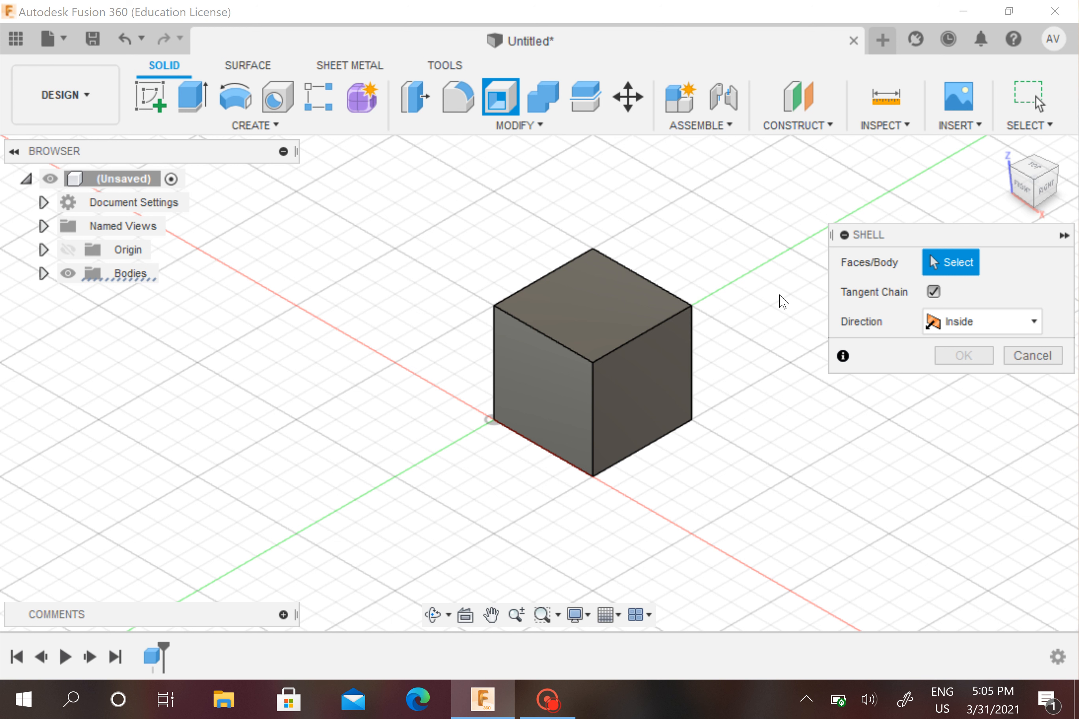
pyautogui.click(546, 378)
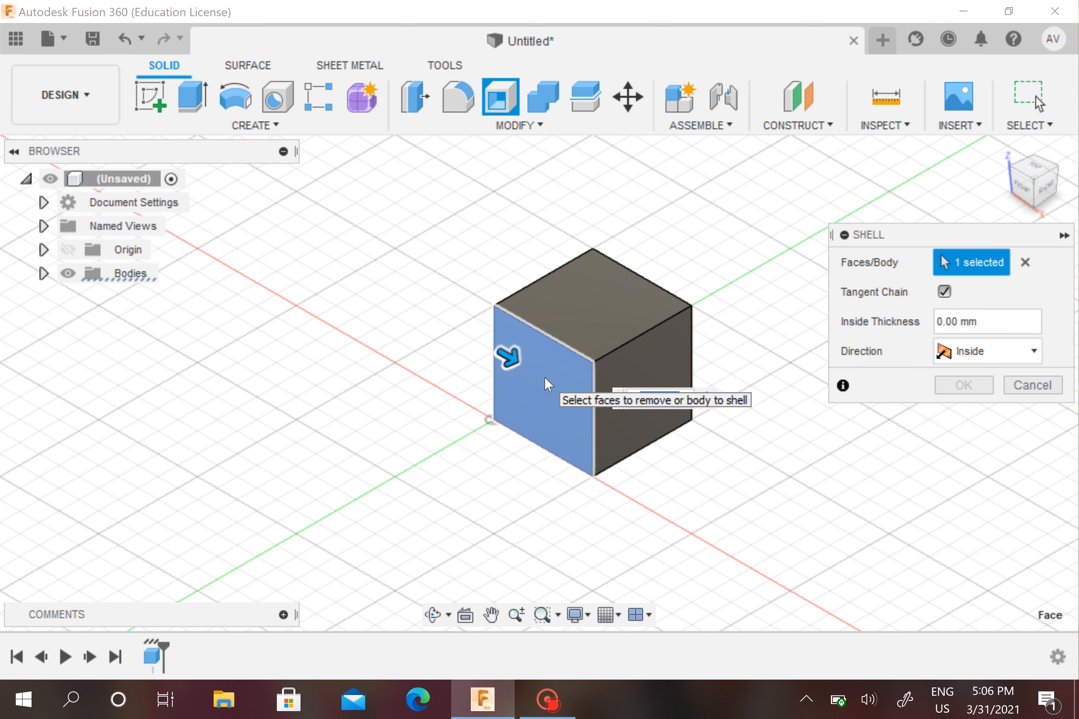
pyautogui.click(944, 323)
pyautogui.press('BackSpace')
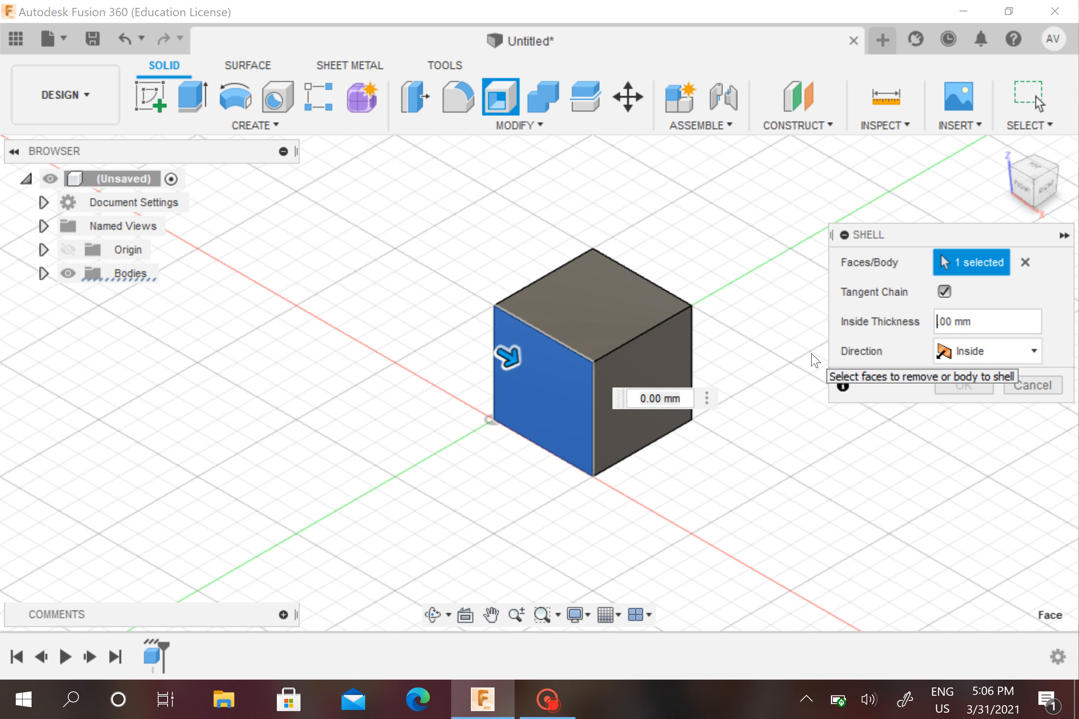
pyautogui.write('5')
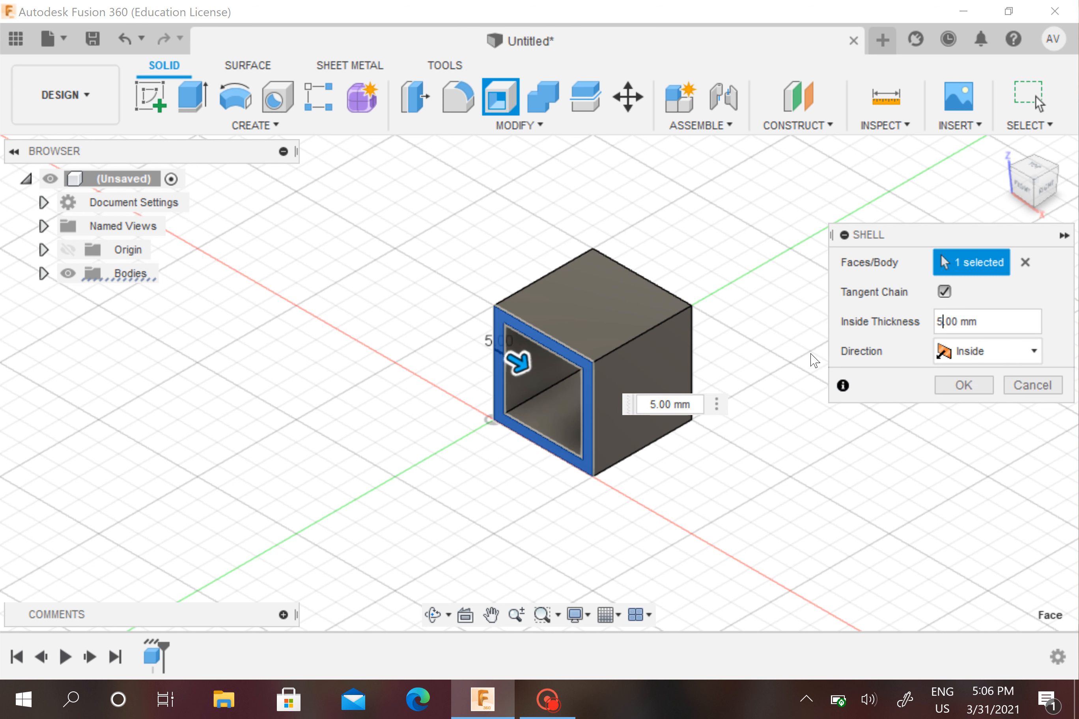
pyautogui.click(1024, 186)
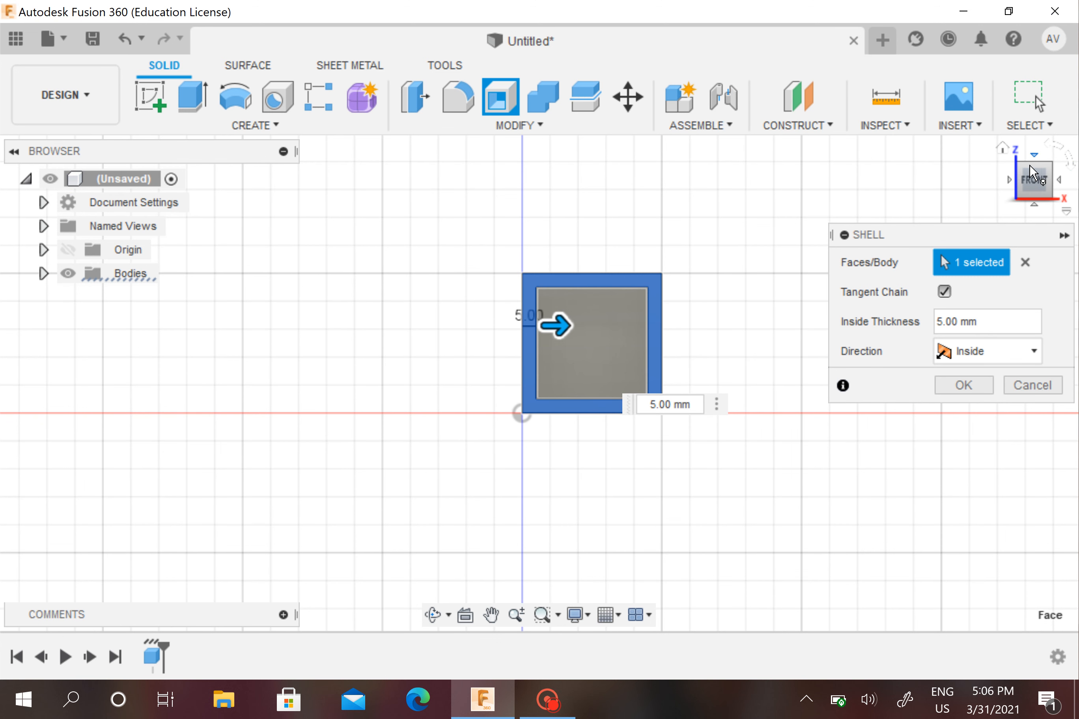
pyautogui.click(1003, 149)
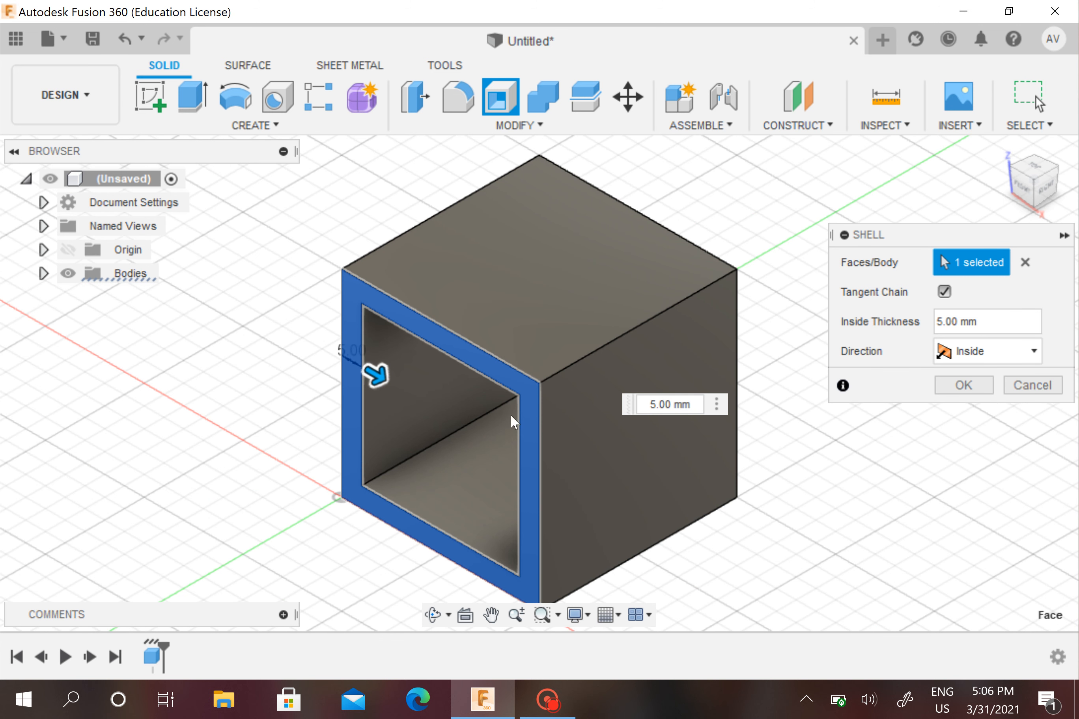
# Try shell thicknesses of 10, 100, 15 and 1 mm, and set the inside thickness back to 5 mm
pyautogui.click(656, 405)
pyautogui.press('BackSpace')
pyautogui.write('10')
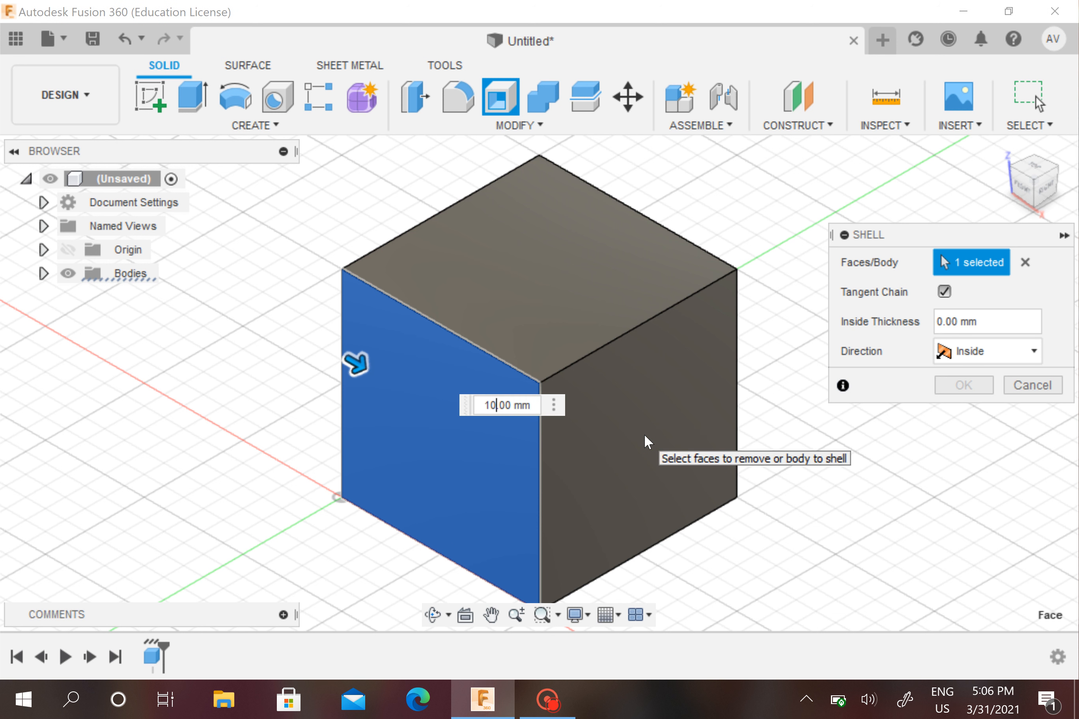
pyautogui.write('0')
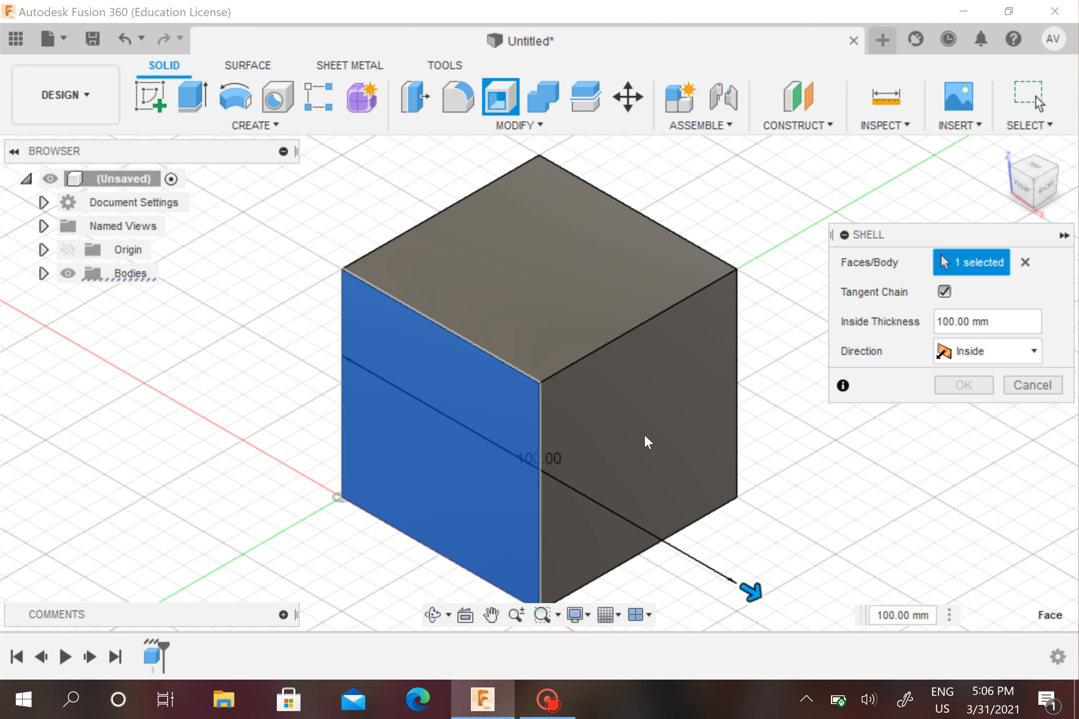
pyautogui.press('BackSpace')
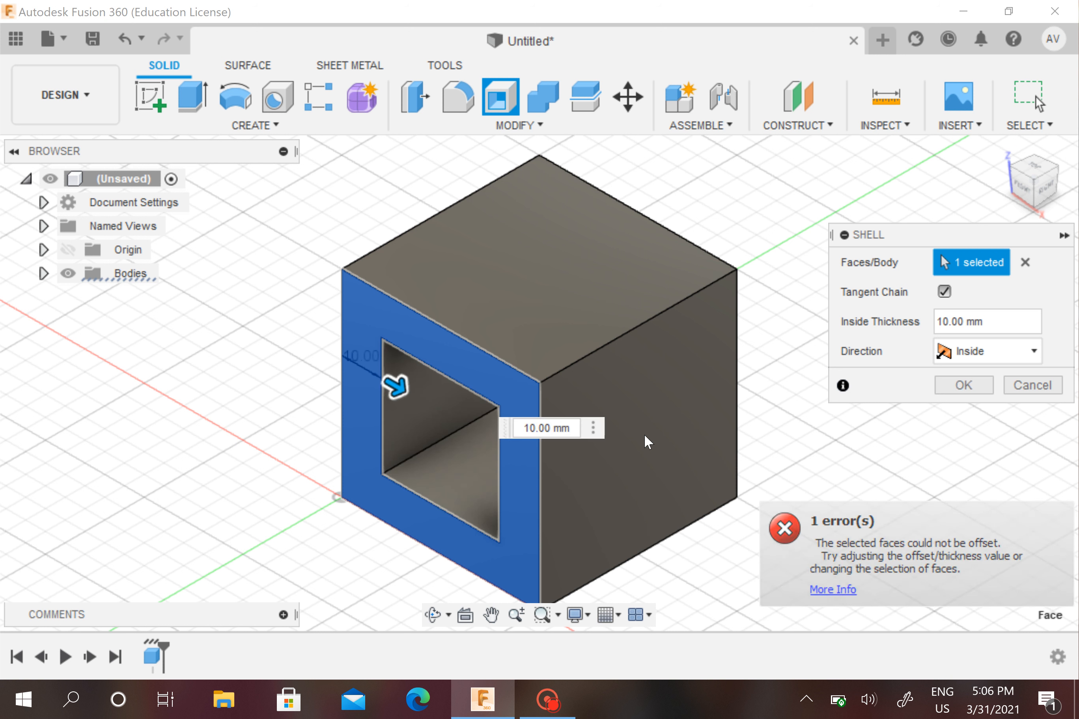
pyautogui.press('BackSpace')
pyautogui.write('5')
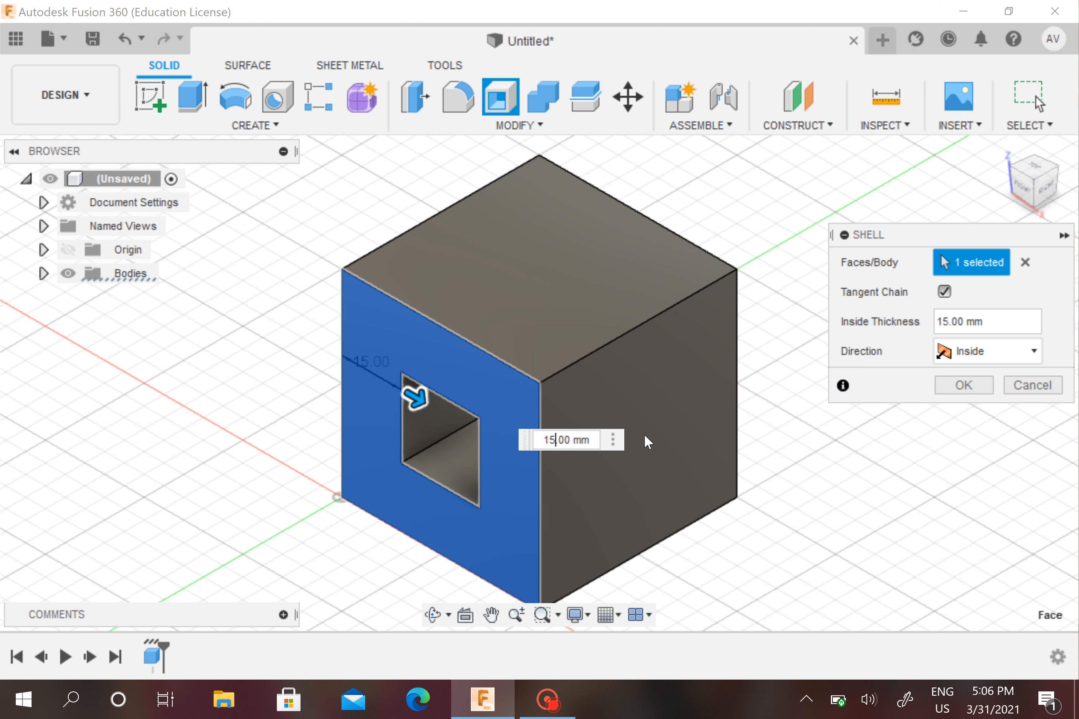
pyautogui.press('BackSpace')
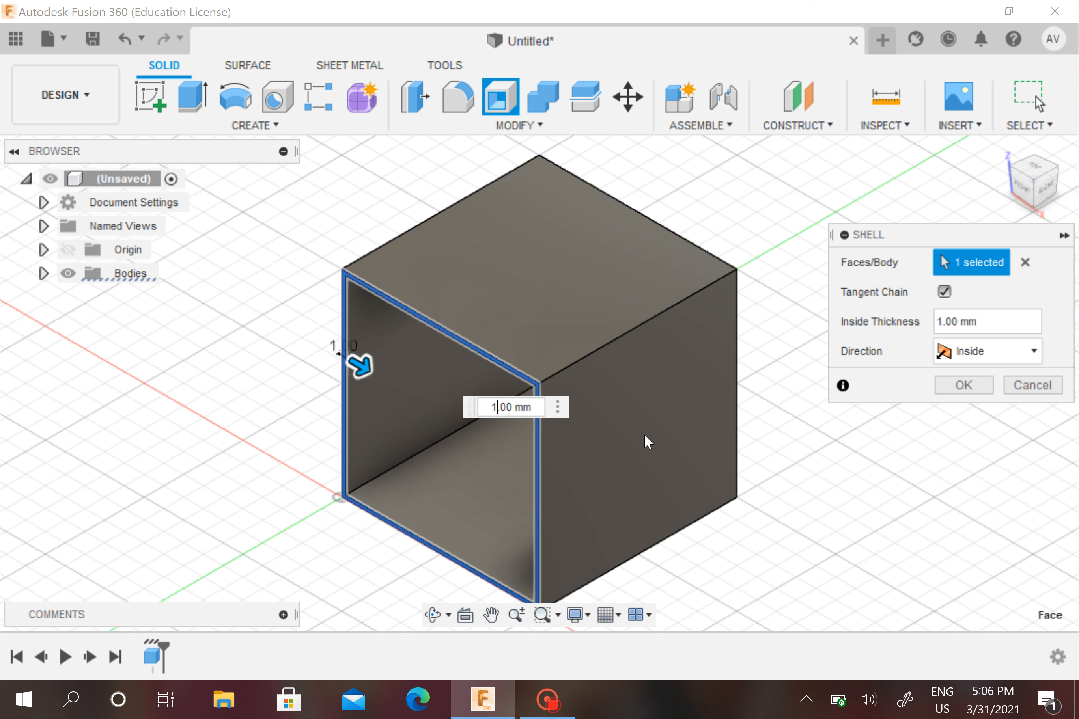
pyautogui.write('5')
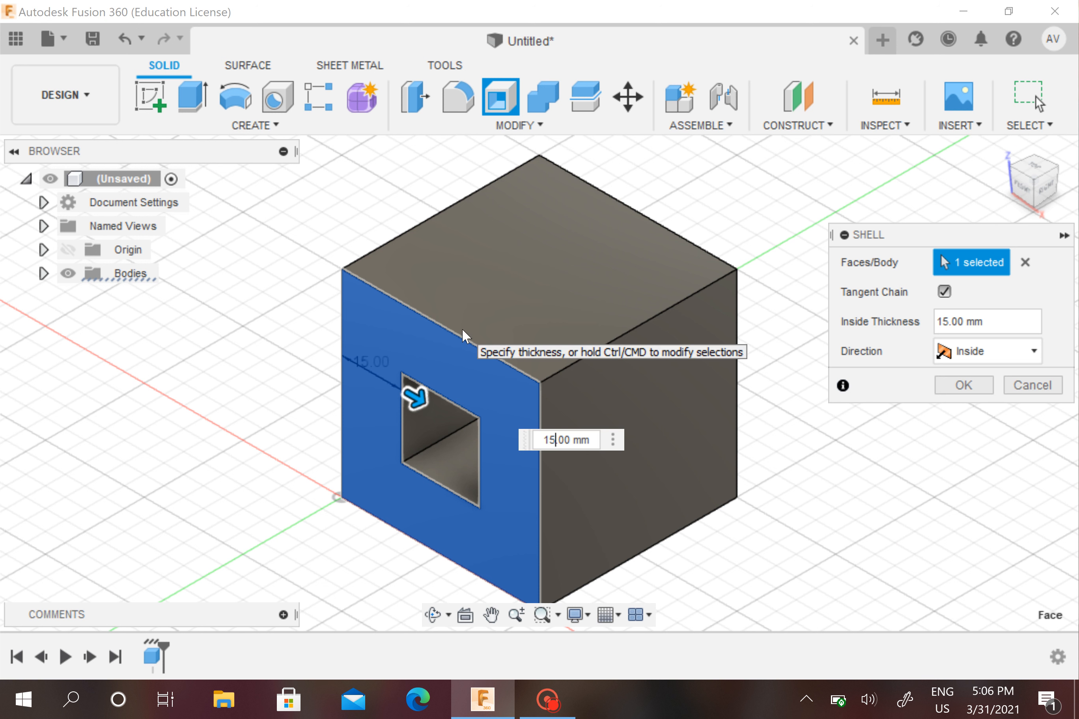
pyautogui.press('BackSpace')
pyautogui.press('BackSpace')
pyautogui.write('5')
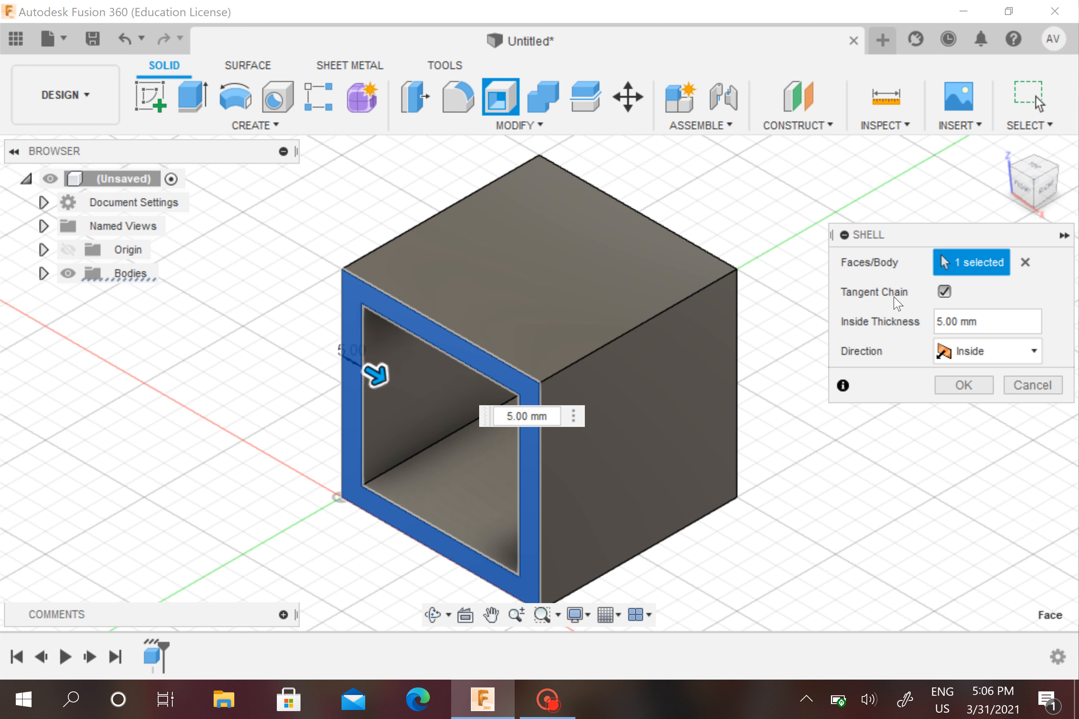
# Preview the Outside shell direction, switch back to Inside and apply the shell
pyautogui.click(973, 352)
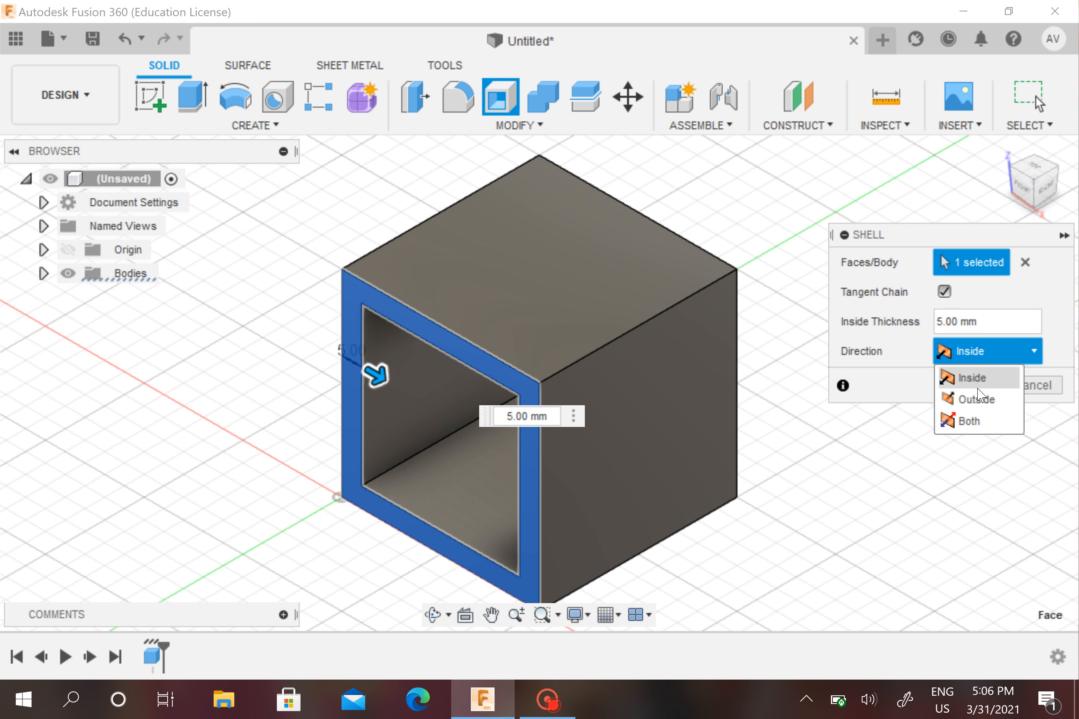
pyautogui.click(977, 401)
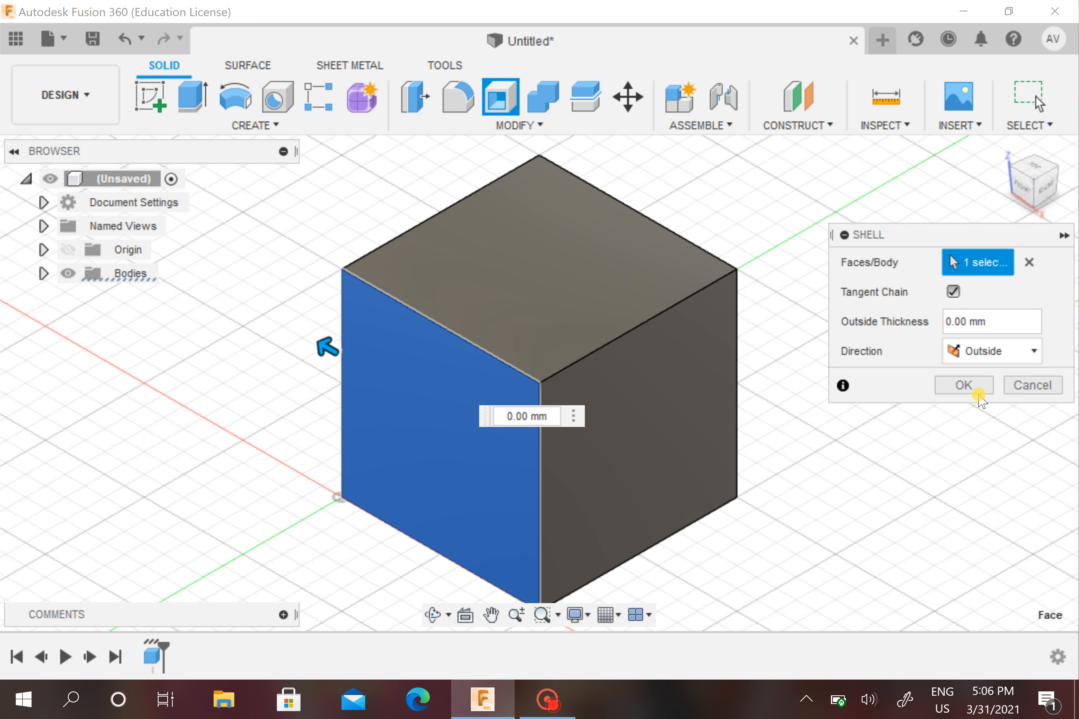
pyautogui.click(983, 358)
pyautogui.click(983, 380)
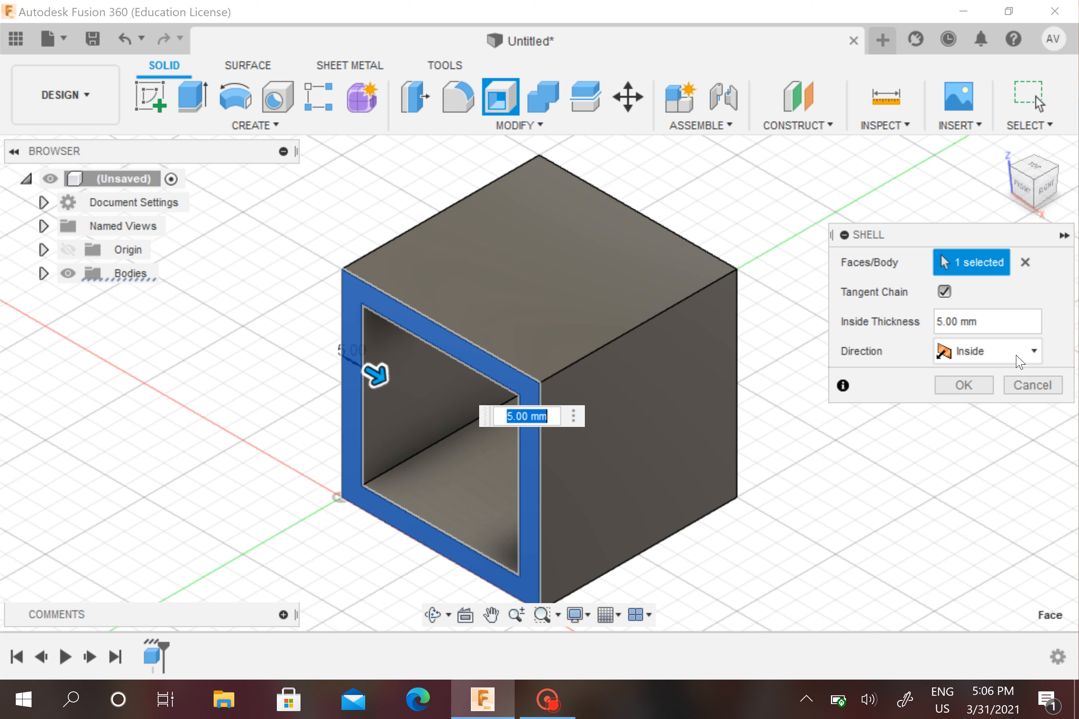
pyautogui.click(970, 383)
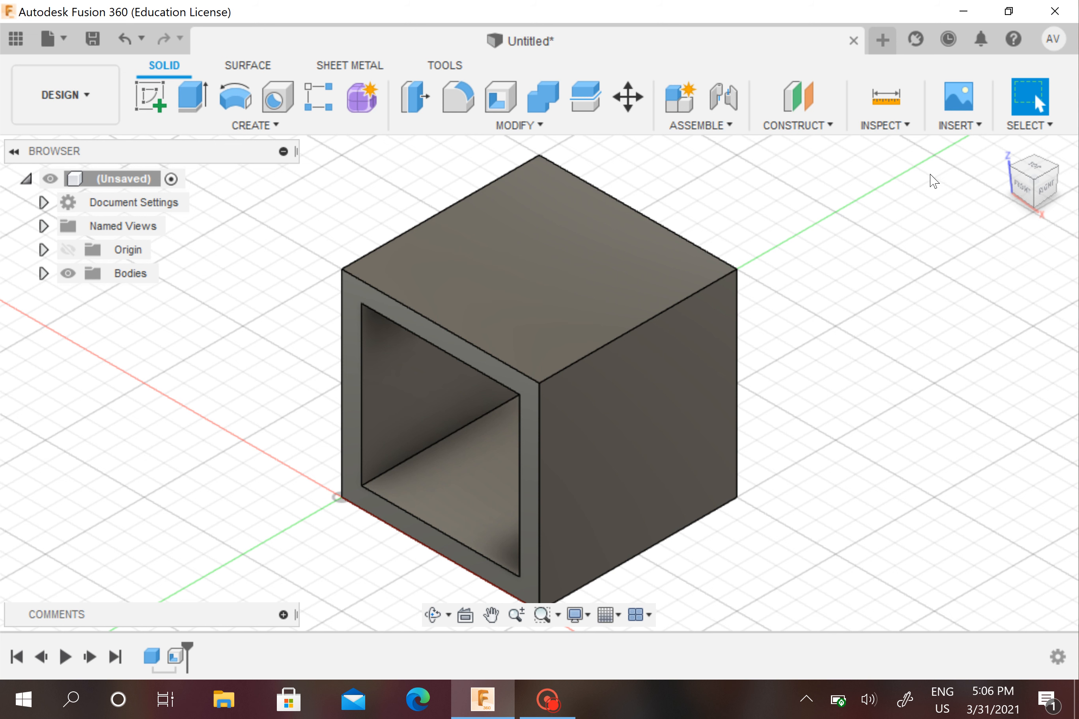
# Measure the wall thickness between the inner and outer vertical edges of the open front face
pyautogui.click(886, 97)
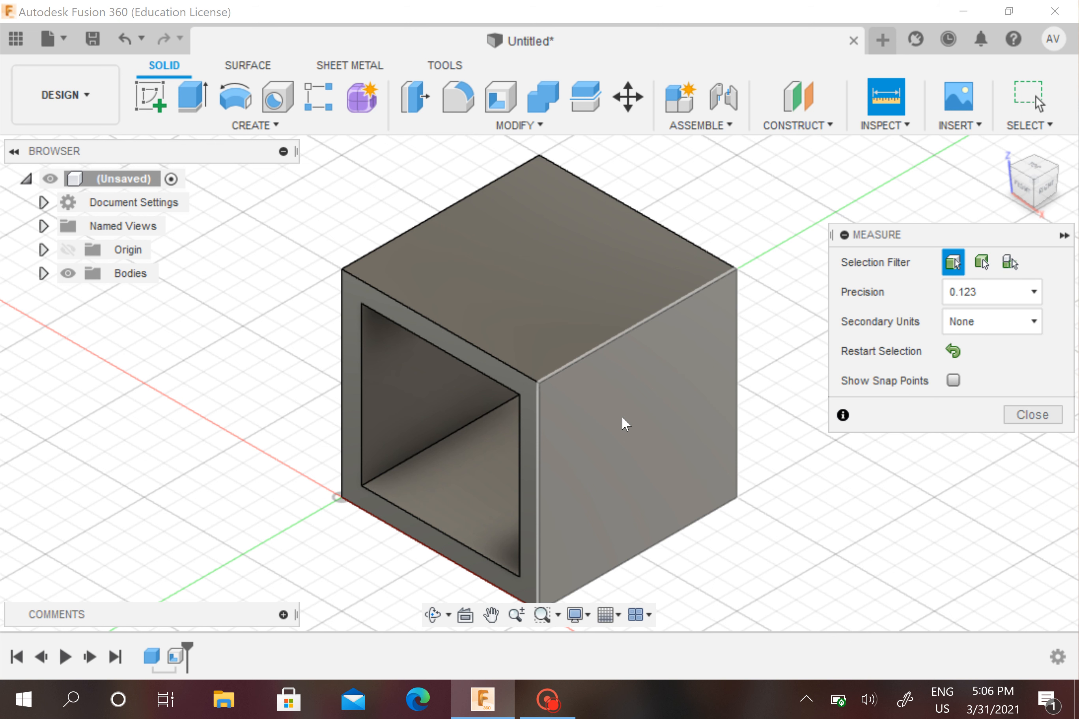
pyautogui.click(520, 452)
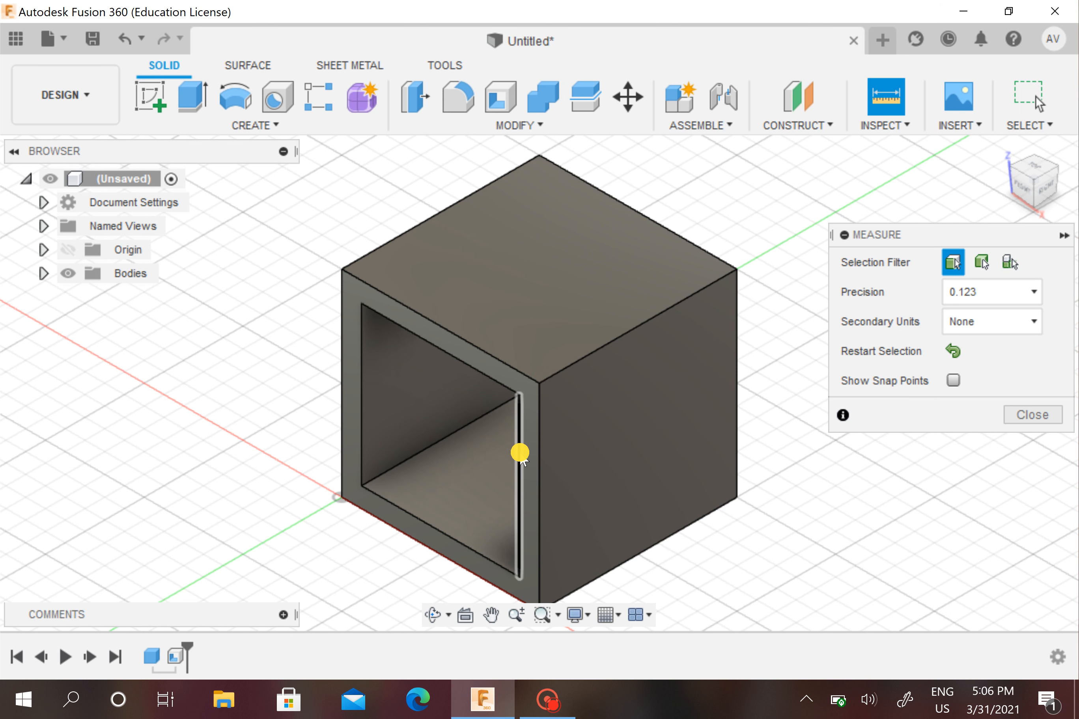
pyautogui.click(539, 453)
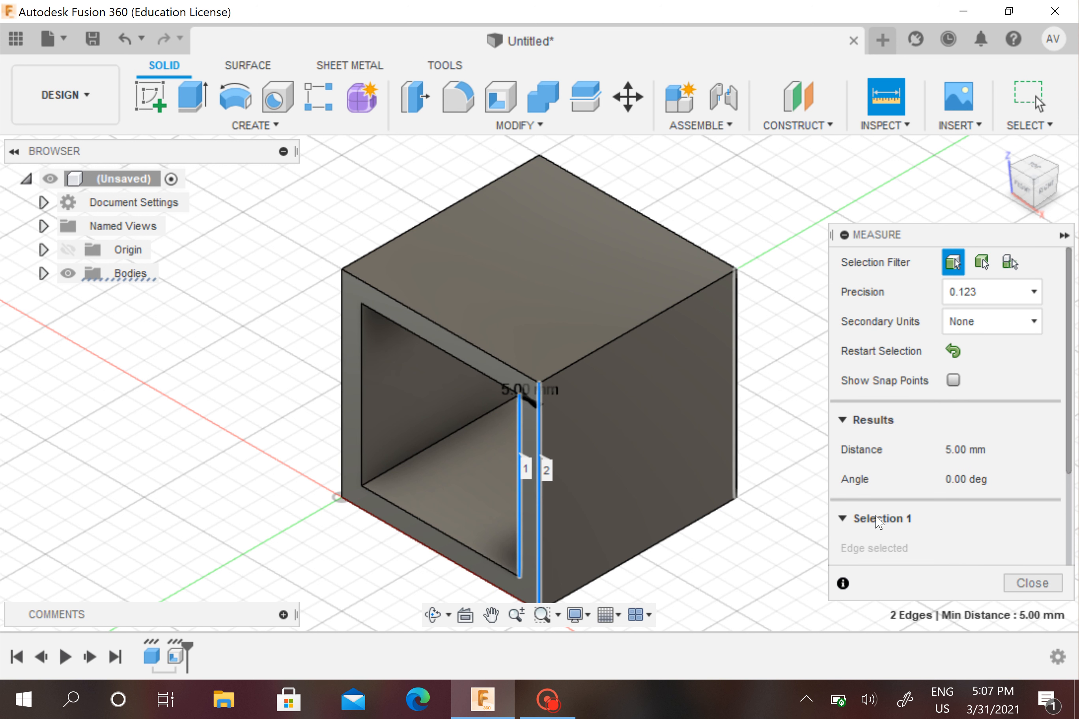
pyautogui.click(1032, 580)
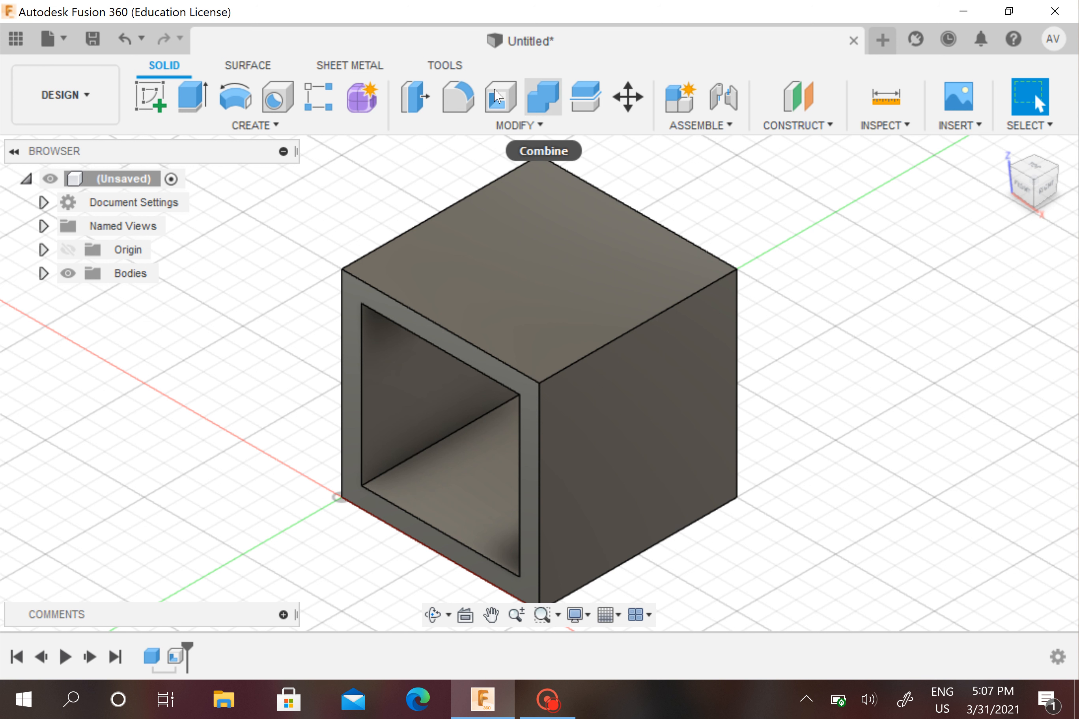
pyautogui.click(450, 66)
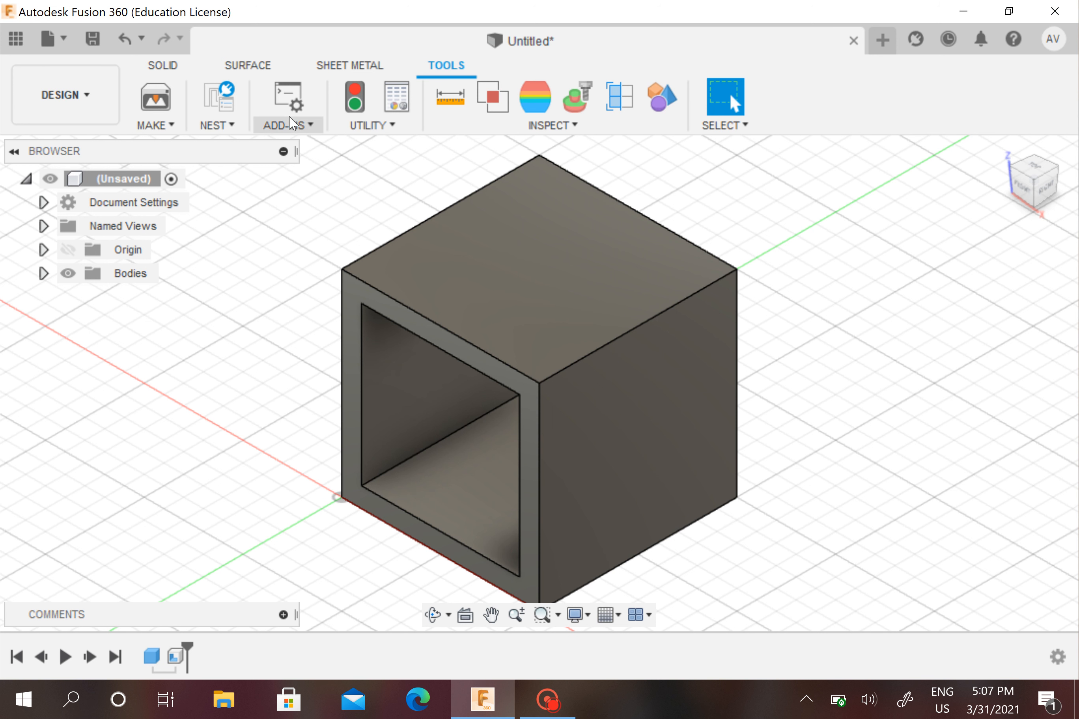
pyautogui.click(170, 64)
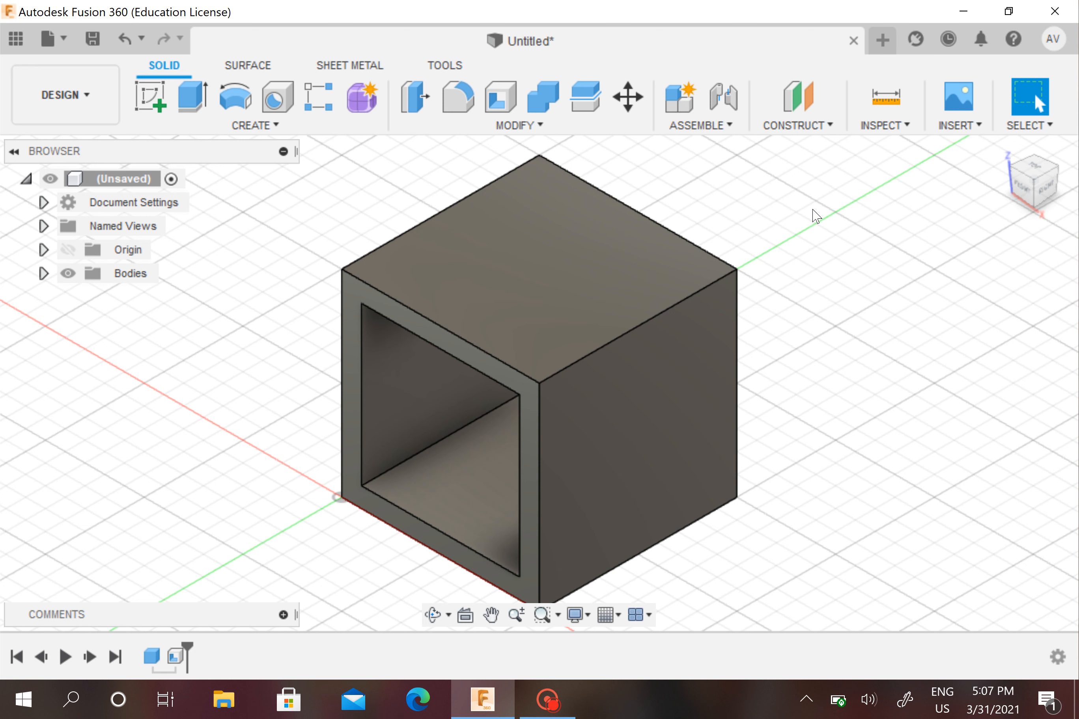
pyautogui.scroll(-1, 817, 215)
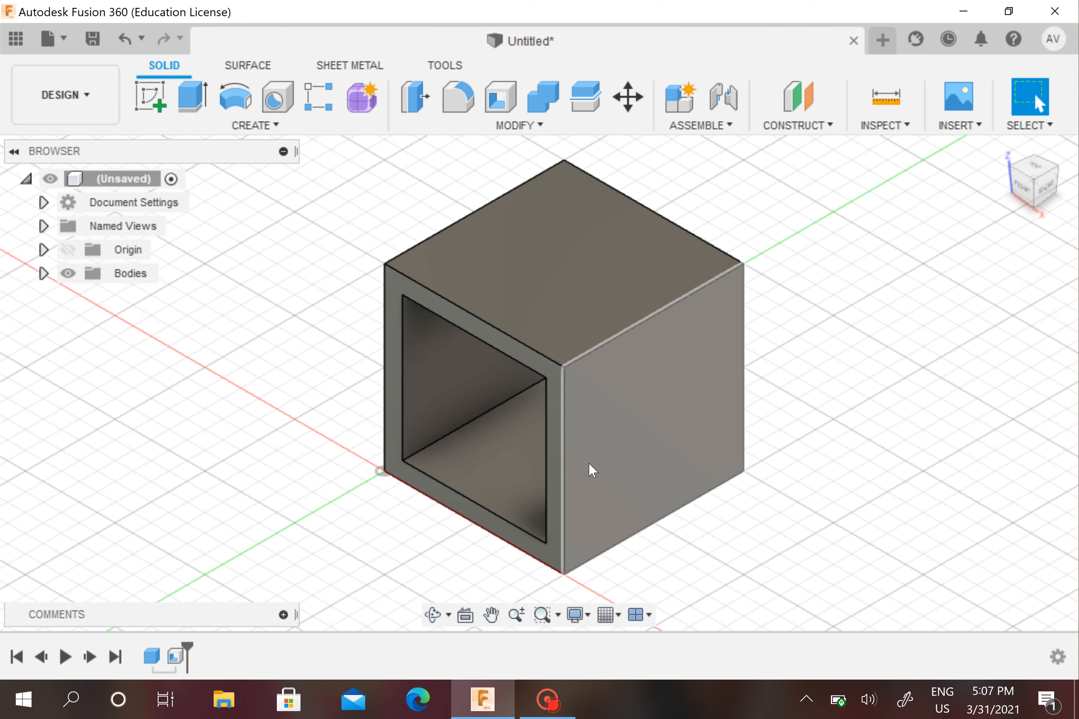
pyautogui.click(1023, 188)
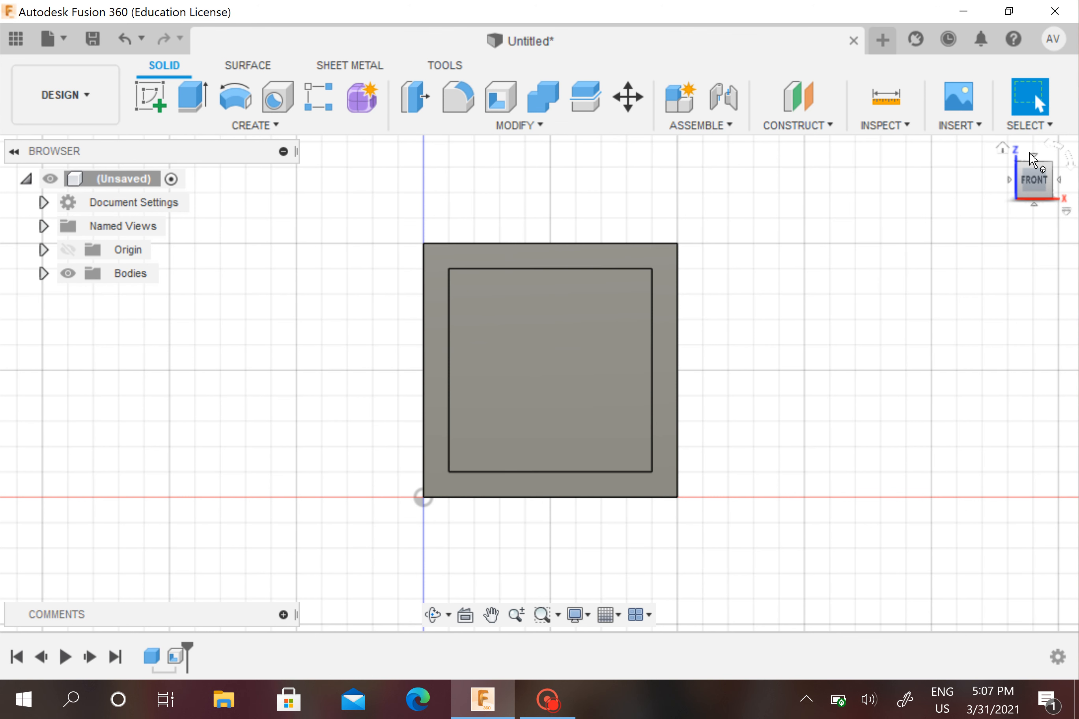
pyautogui.click(1004, 150)
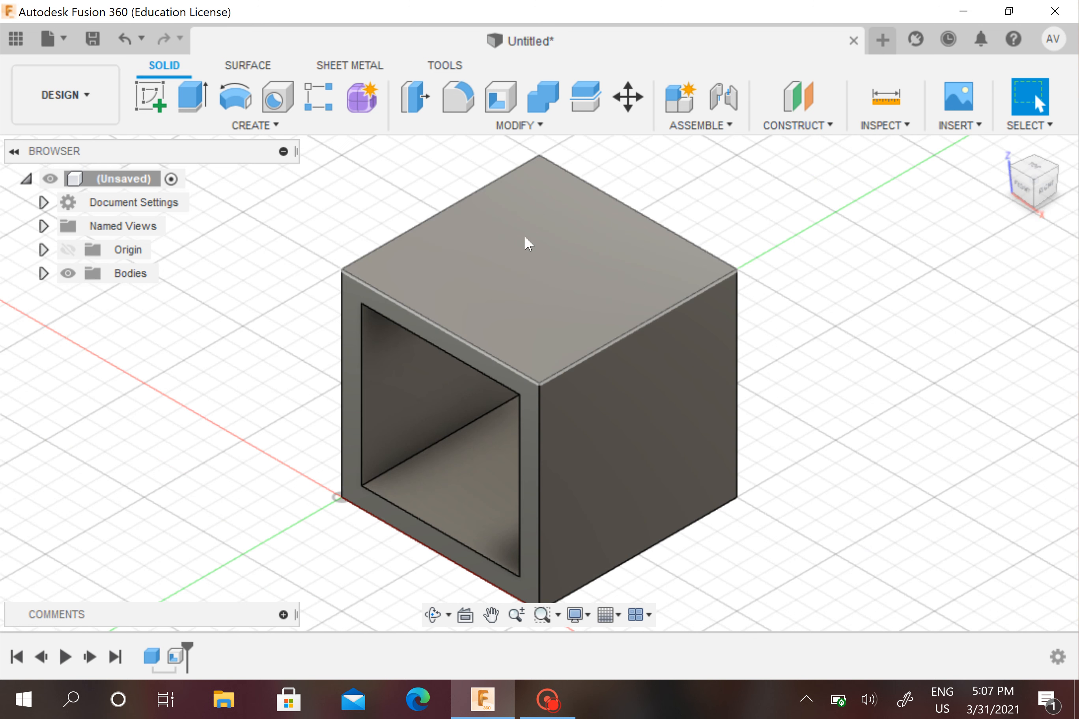
pyautogui.moveTo(702, 228); pyautogui.dragTo(733, 260, button='middle')
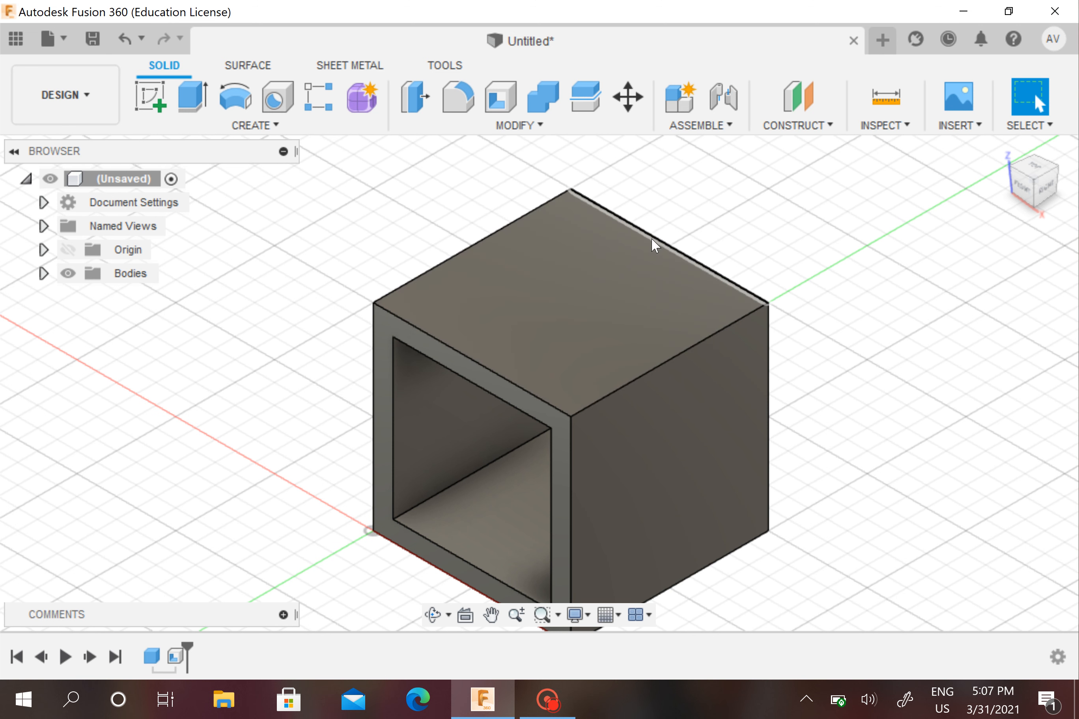
# Begin a draft on the cube's top face with the XZ plane as pull direction and an angle of 35 degrees
pyautogui.click(525, 124)
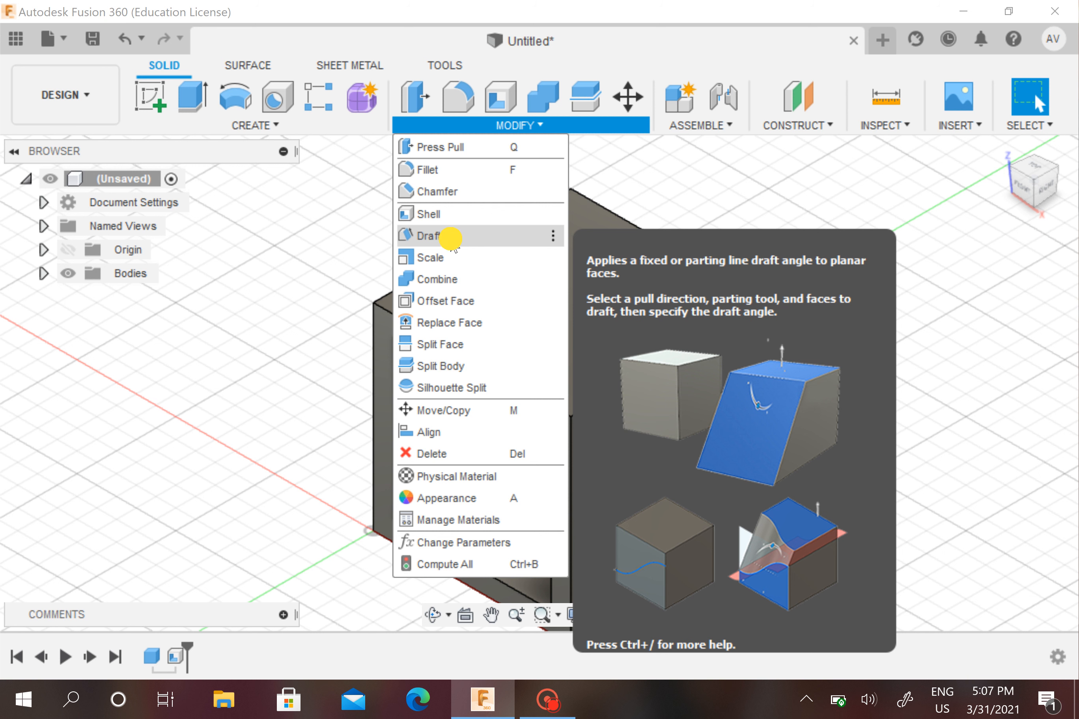
pyautogui.click(431, 236)
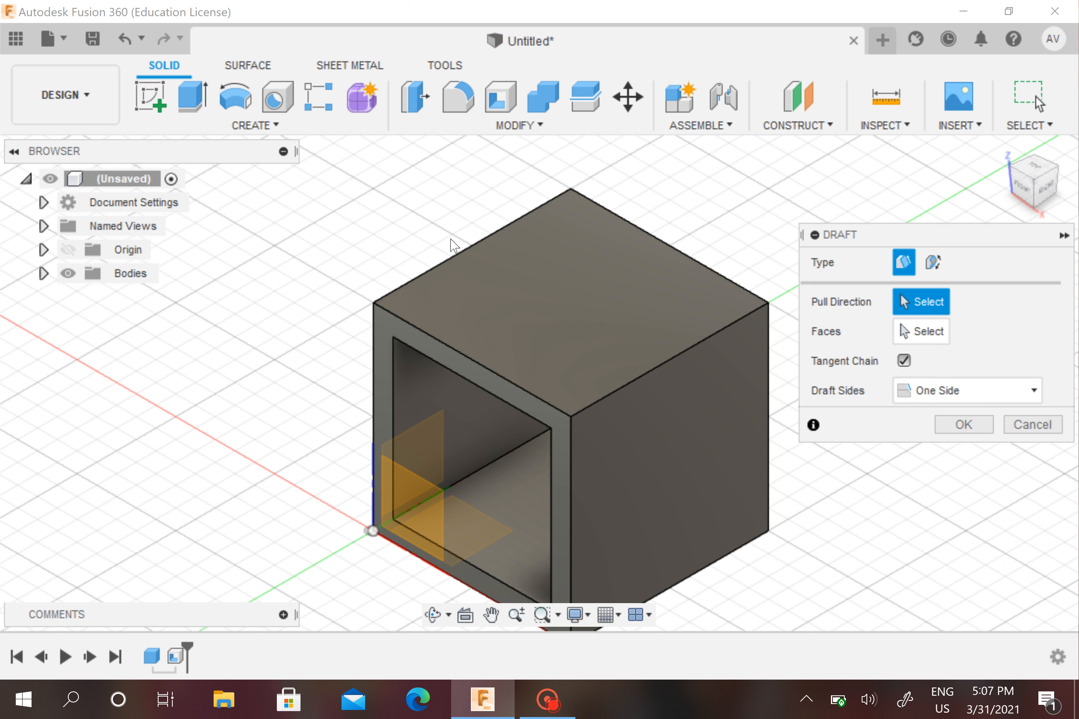
pyautogui.click(416, 515)
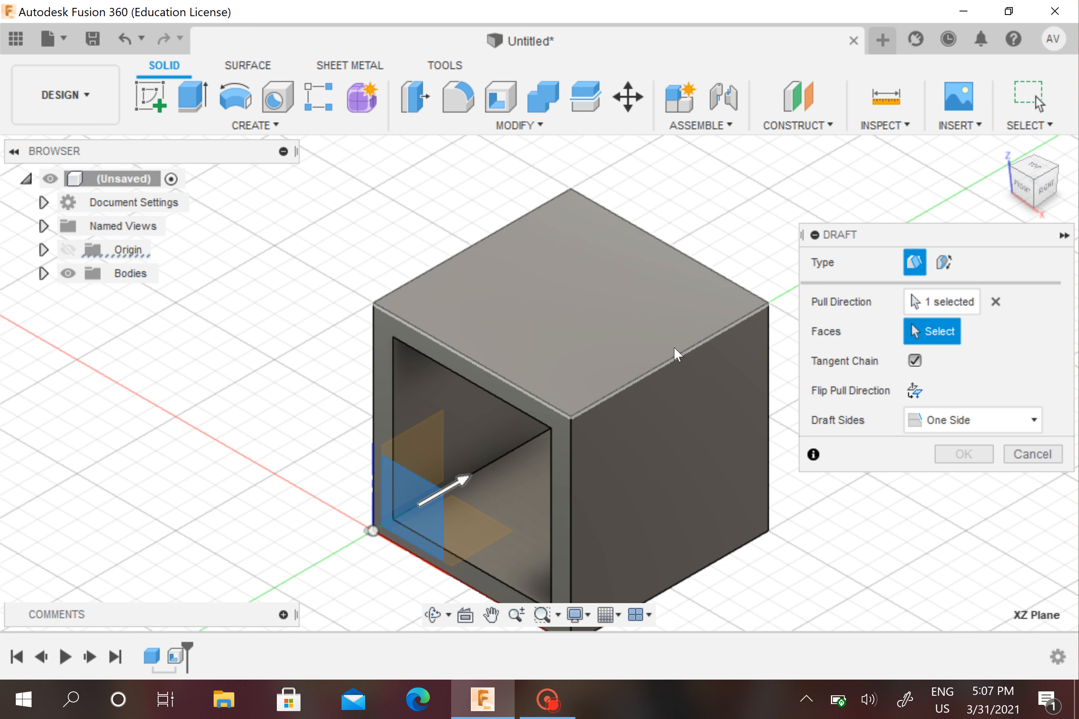
pyautogui.click(621, 323)
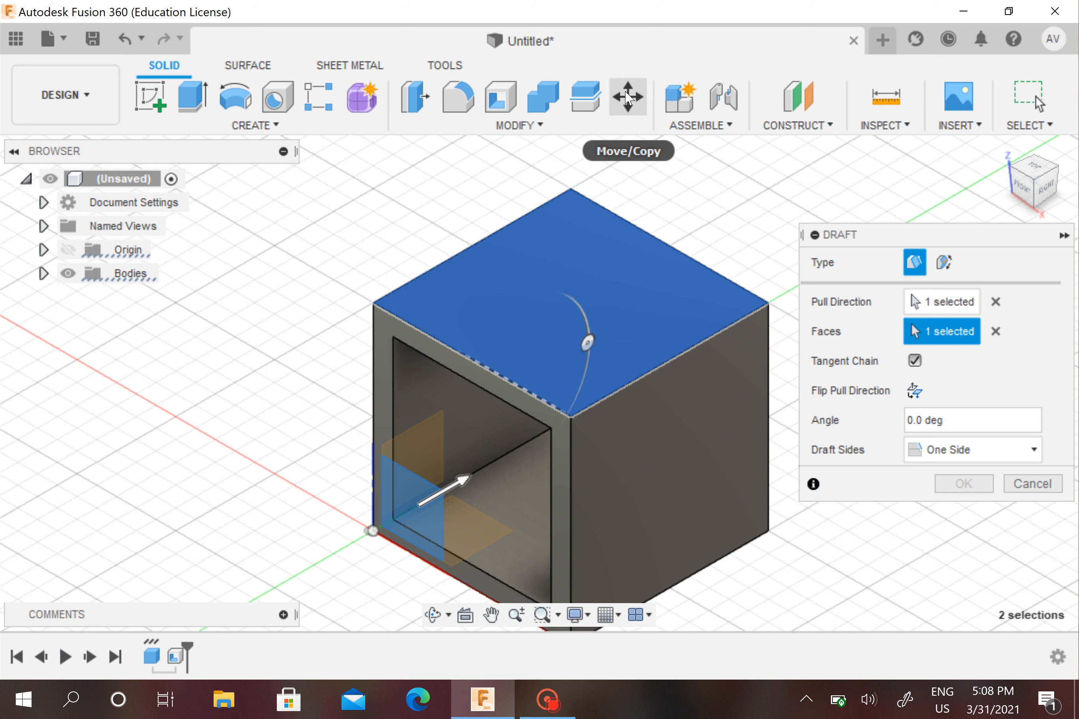
pyautogui.moveTo(588, 344); pyautogui.dragTo(578, 393)
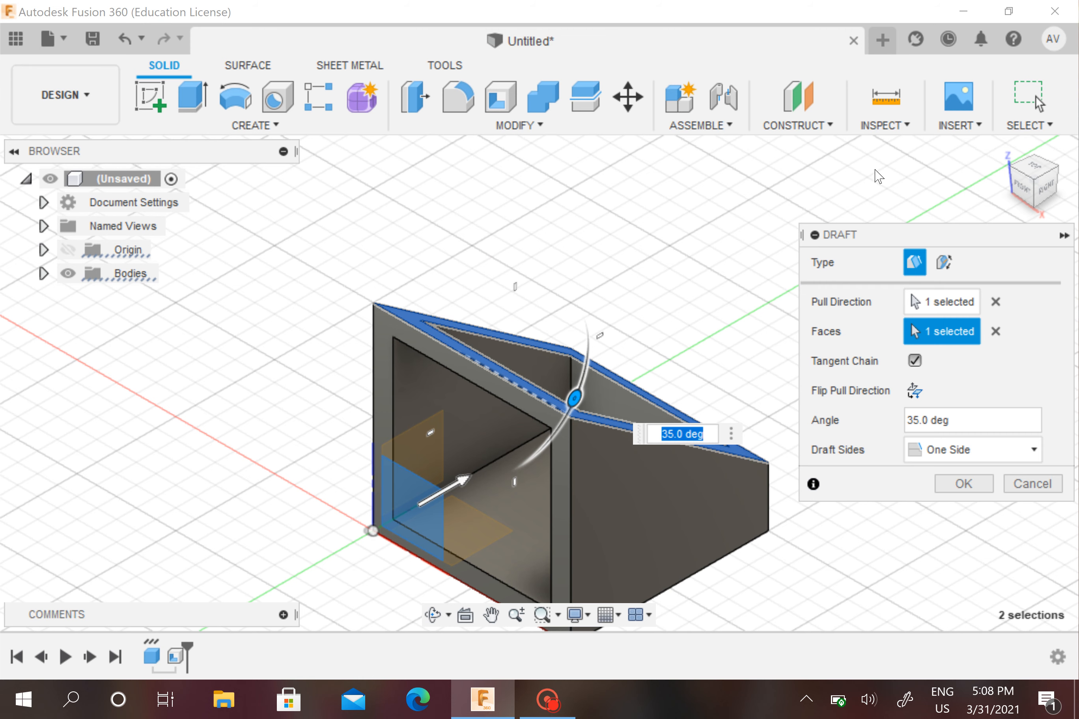
# Try draft angles of -70 and -20 degrees on the top face
pyautogui.moveTo(1043, 180); pyautogui.dragTo(1038, 184)
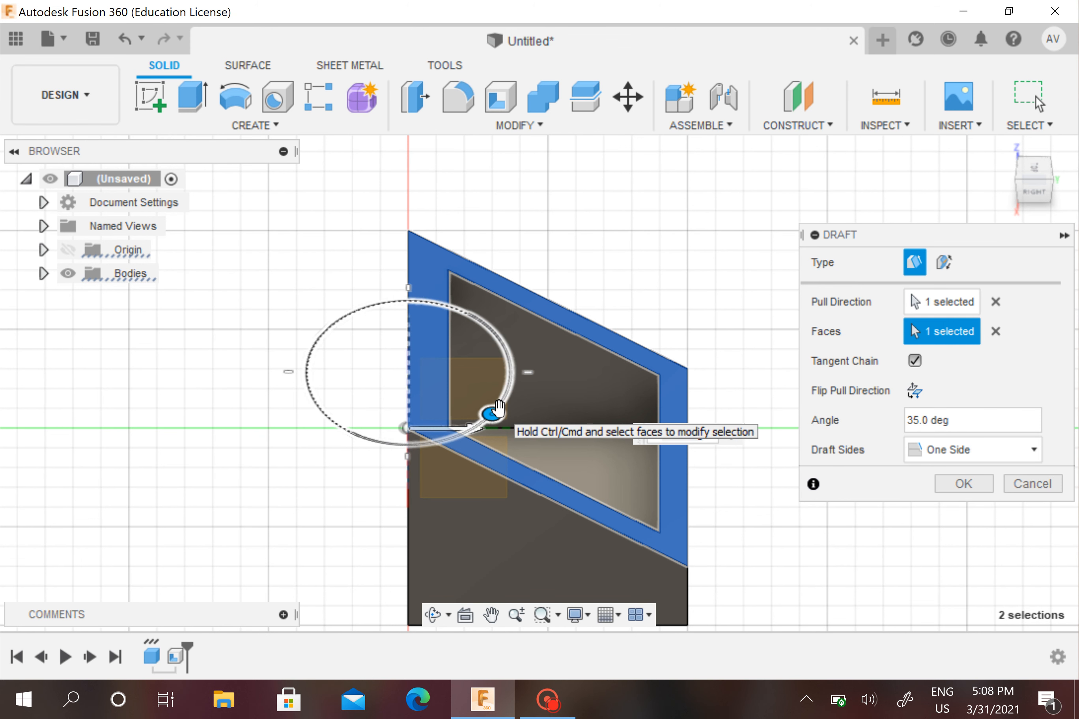
pyautogui.moveTo(493, 413); pyautogui.dragTo(430, 321)
pyautogui.click(1003, 148)
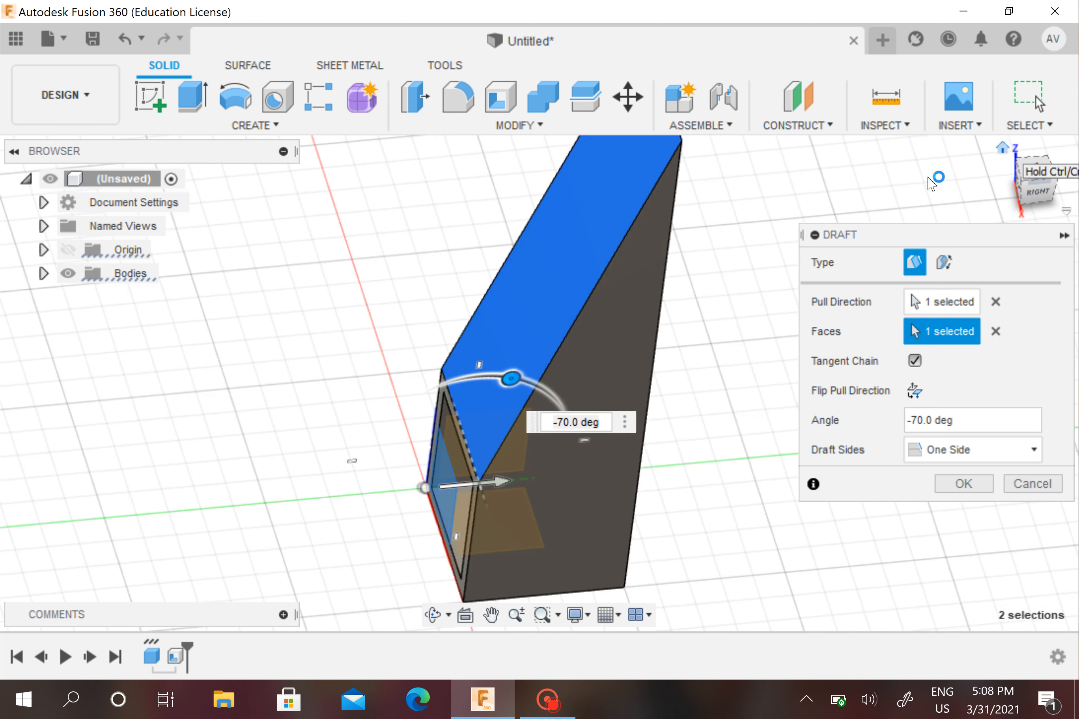
pyautogui.moveTo(541, 404); pyautogui.dragTo(586, 433)
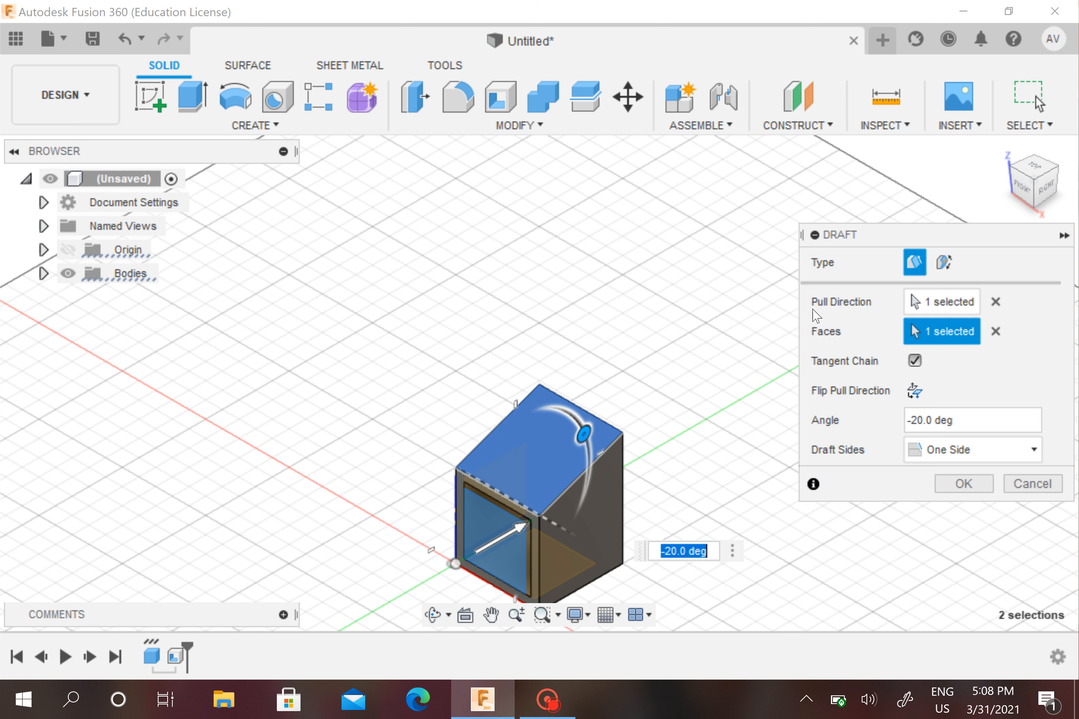
# Set the top face's draft angle to -15 degrees
pyautogui.click(1002, 150)
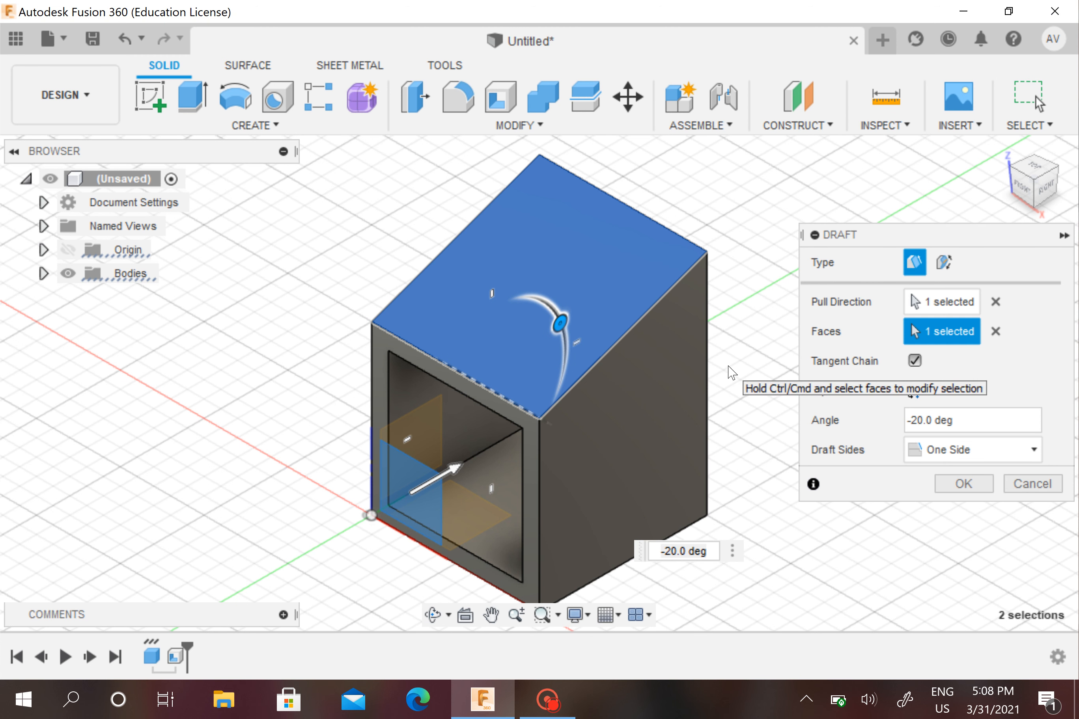
pyautogui.moveTo(727, 359); pyautogui.dragTo(721, 341, button='middle')
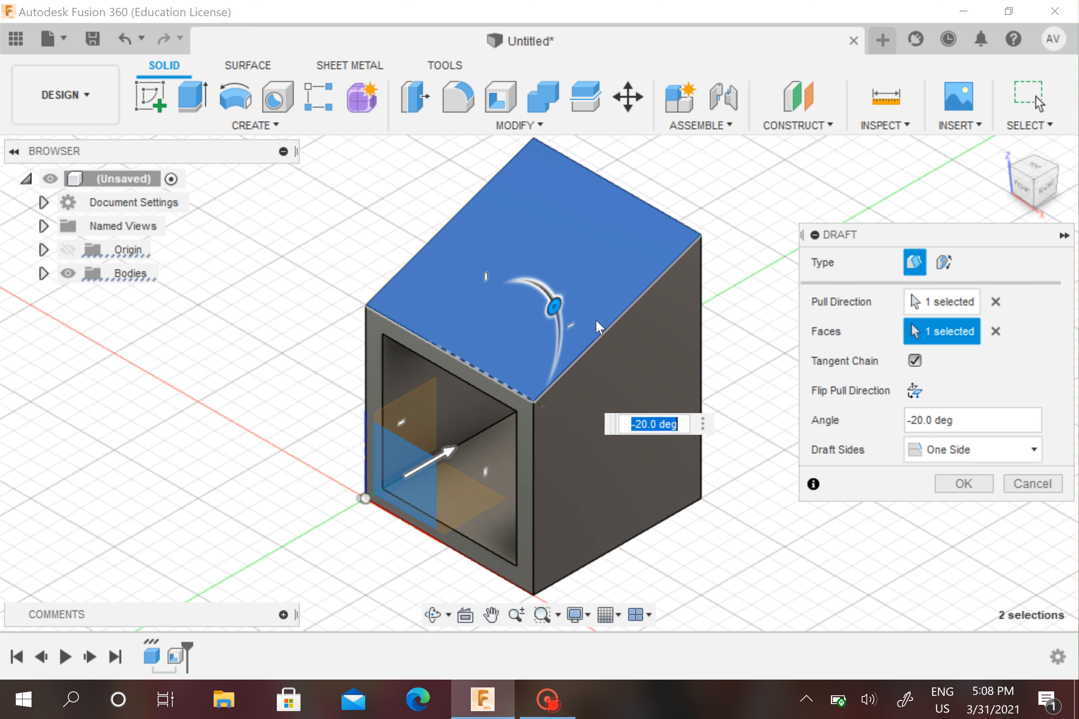
pyautogui.moveTo(560, 307)
pyautogui.mouseDown()
pyautogui.moveTo(561, 315)
pyautogui.moveTo(541, 306)
pyautogui.moveTo(552, 316)
pyautogui.moveTo(544, 320)
pyautogui.mouseUp()
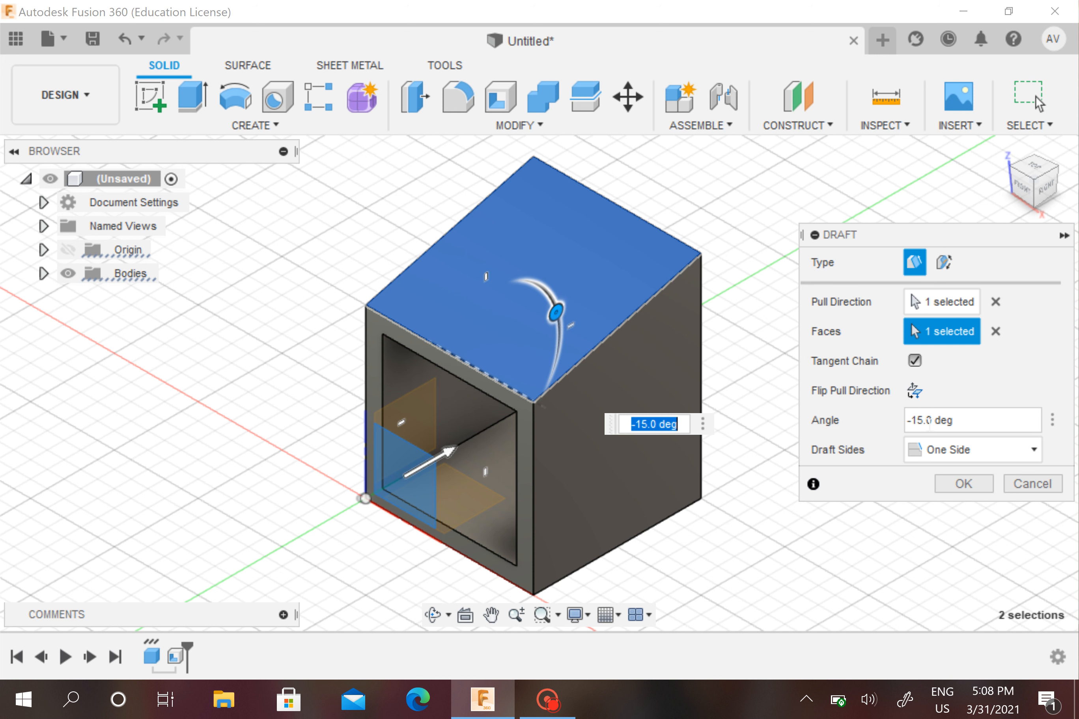
pyautogui.press('BackSpace')
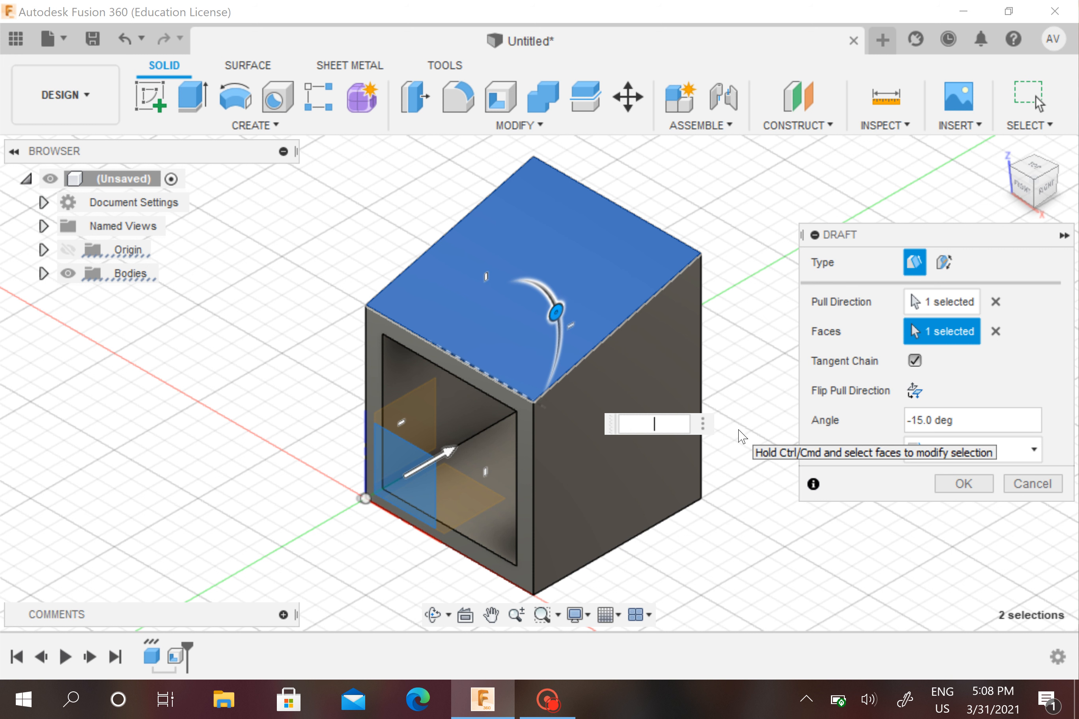
pyautogui.write('1')
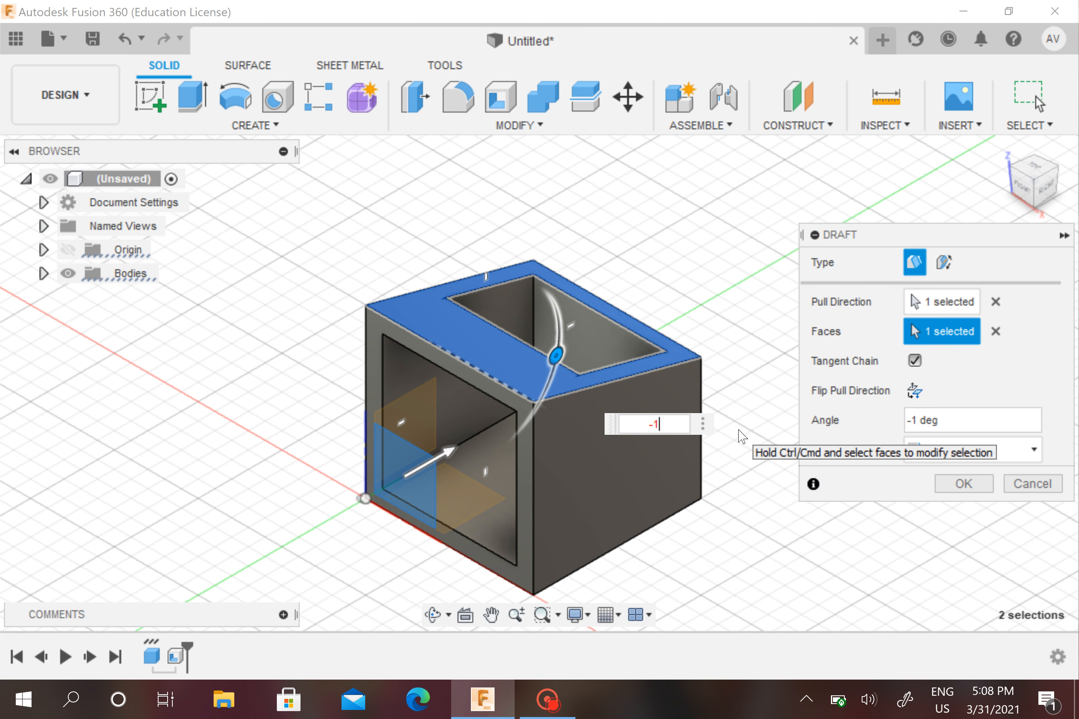
pyautogui.write('55')
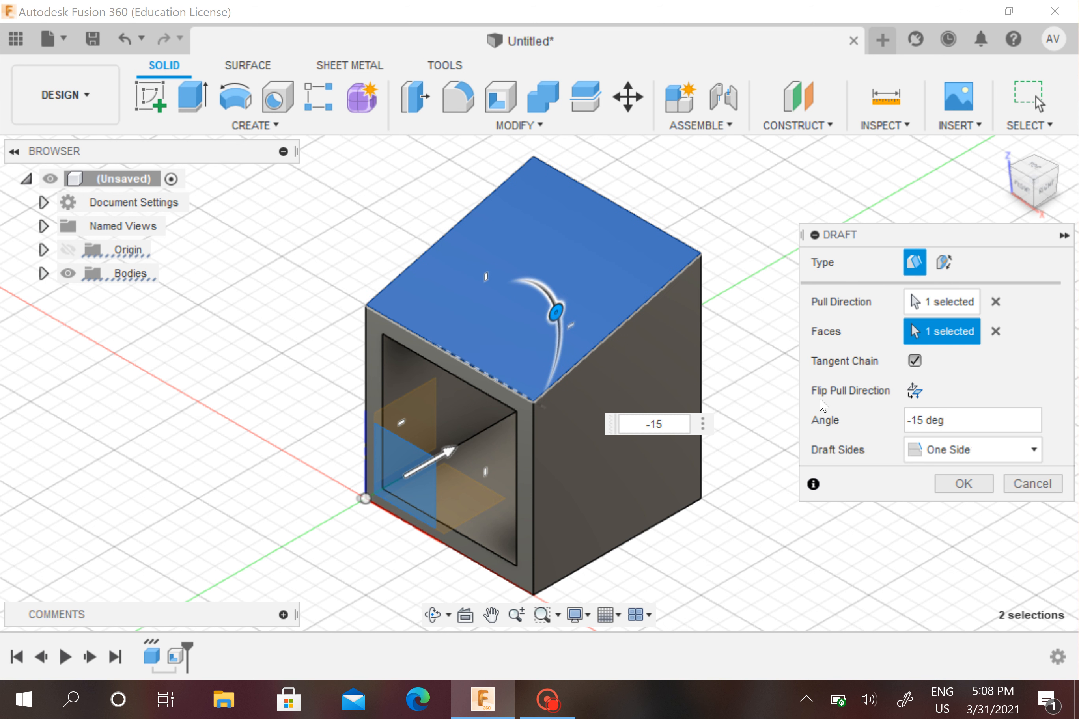
# Try the Two Side and Symmetric draft side options on the top face's draft
pyautogui.click(953, 449)
pyautogui.click(964, 502)
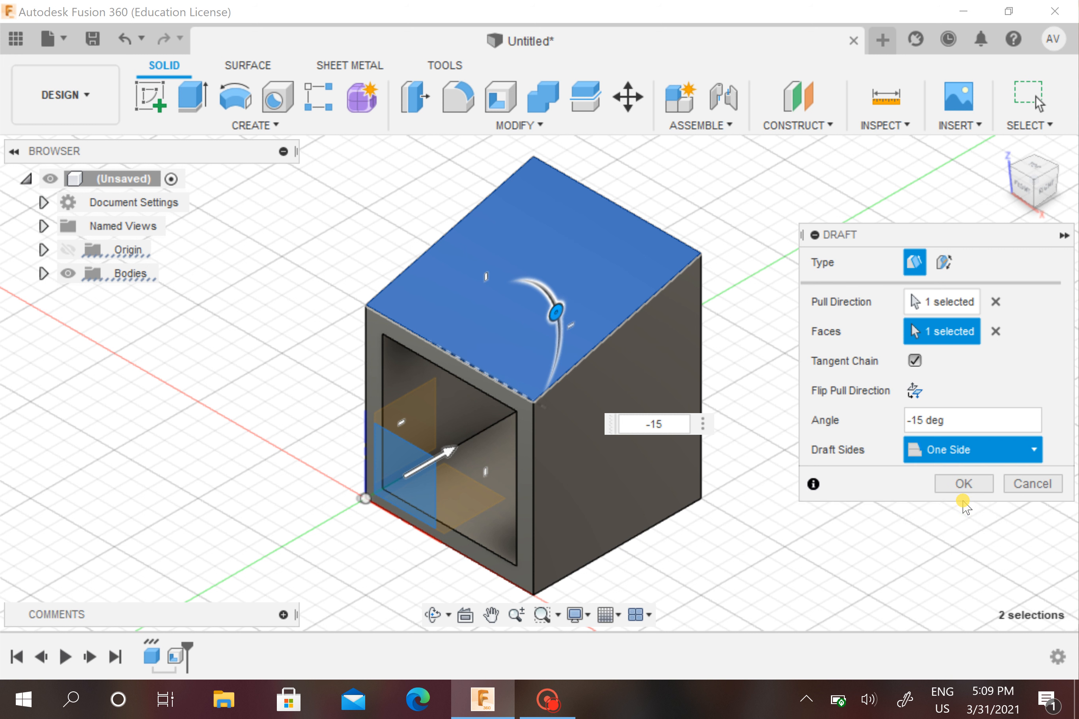
pyautogui.moveTo(407, 421)
pyautogui.mouseDown()
pyautogui.moveTo(409, 397)
pyautogui.moveTo(411, 419)
pyautogui.mouseUp()
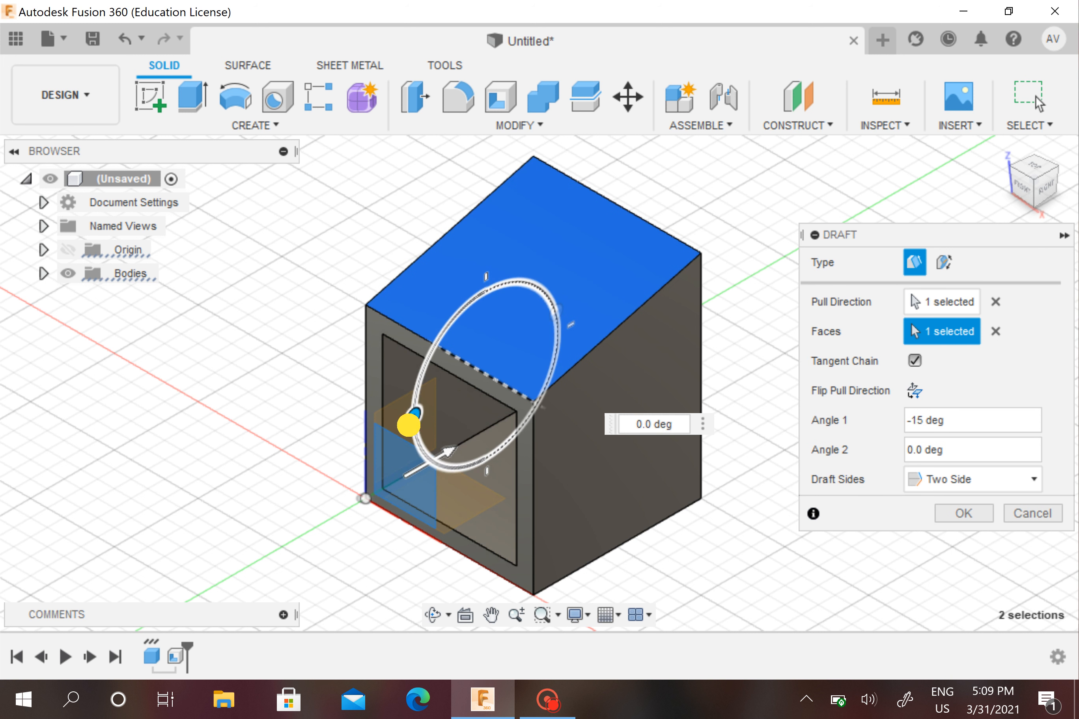
pyautogui.click(998, 483)
pyautogui.click(966, 549)
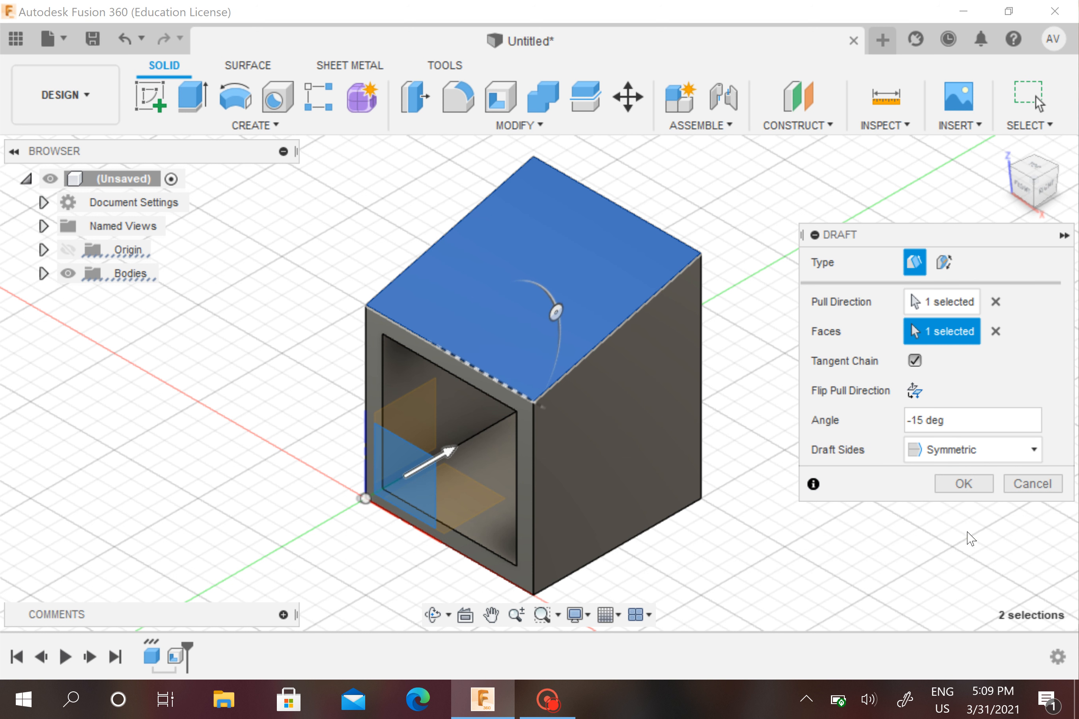
# Switch the draft sides back to One Side and apply the draft
pyautogui.click(971, 450)
pyautogui.click(965, 476)
pyautogui.click(973, 485)
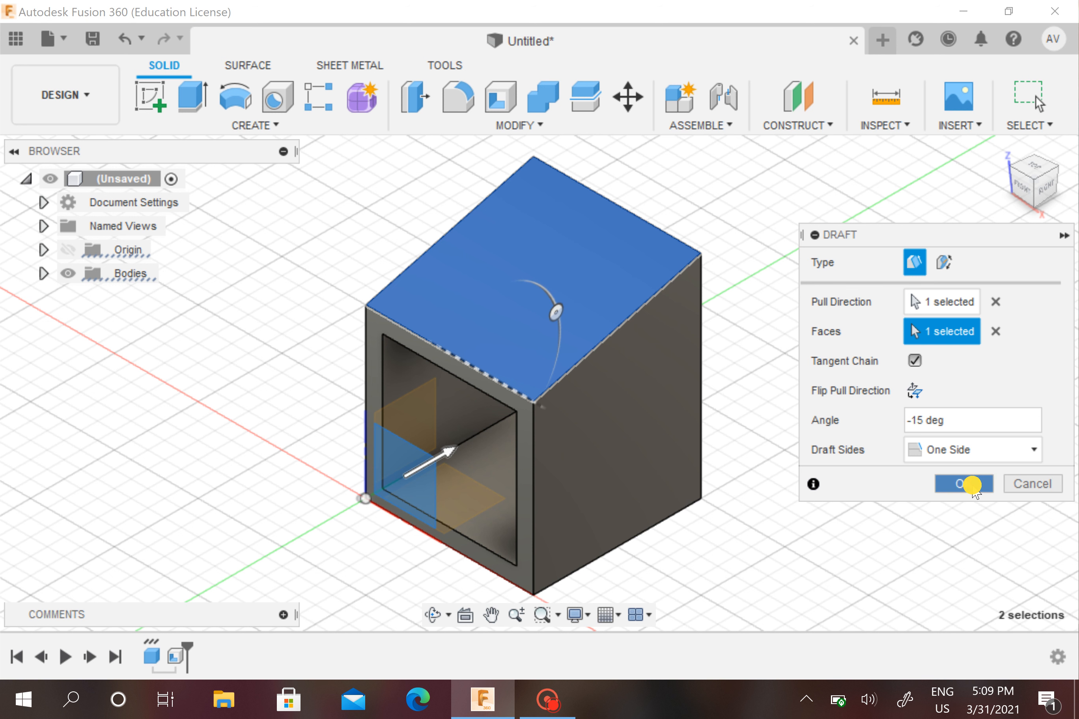
# Use Press Pull to move the body's right face outward to a distance of 70 mm
pyautogui.click(1024, 188)
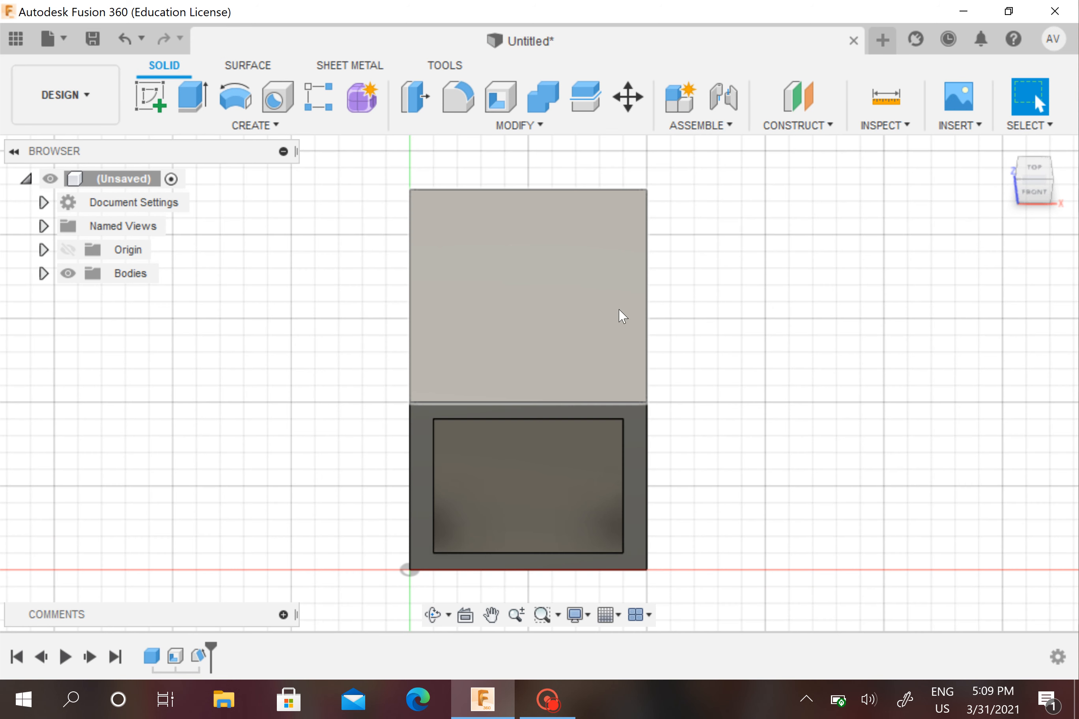
pyautogui.click(1045, 192)
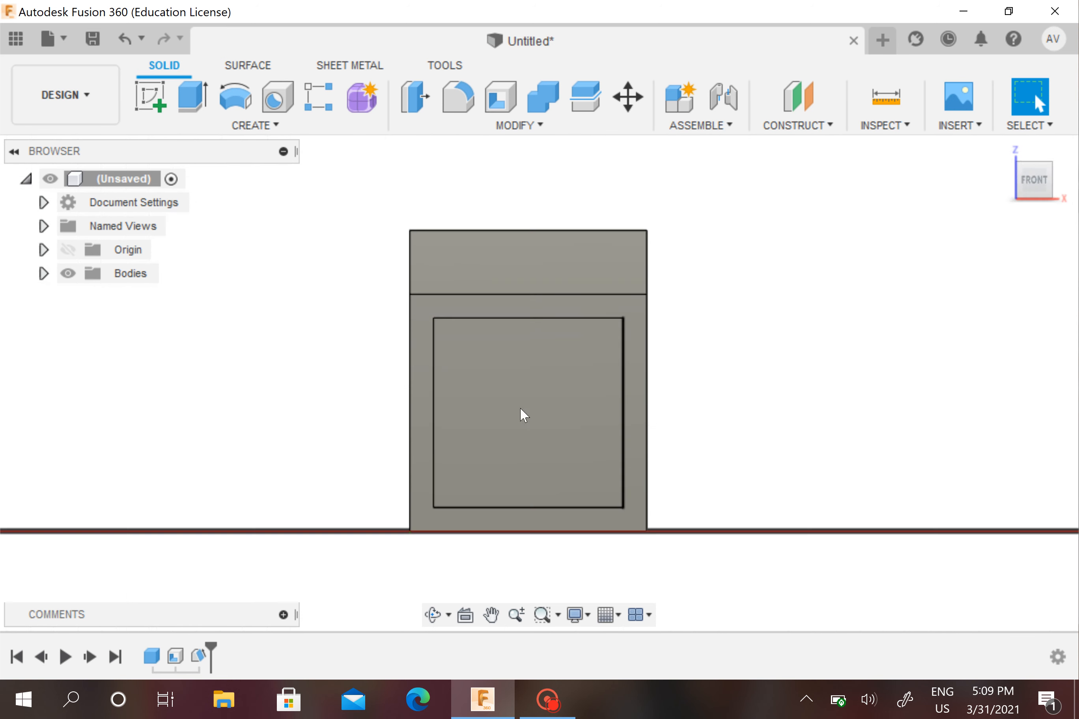
pyautogui.click(999, 150)
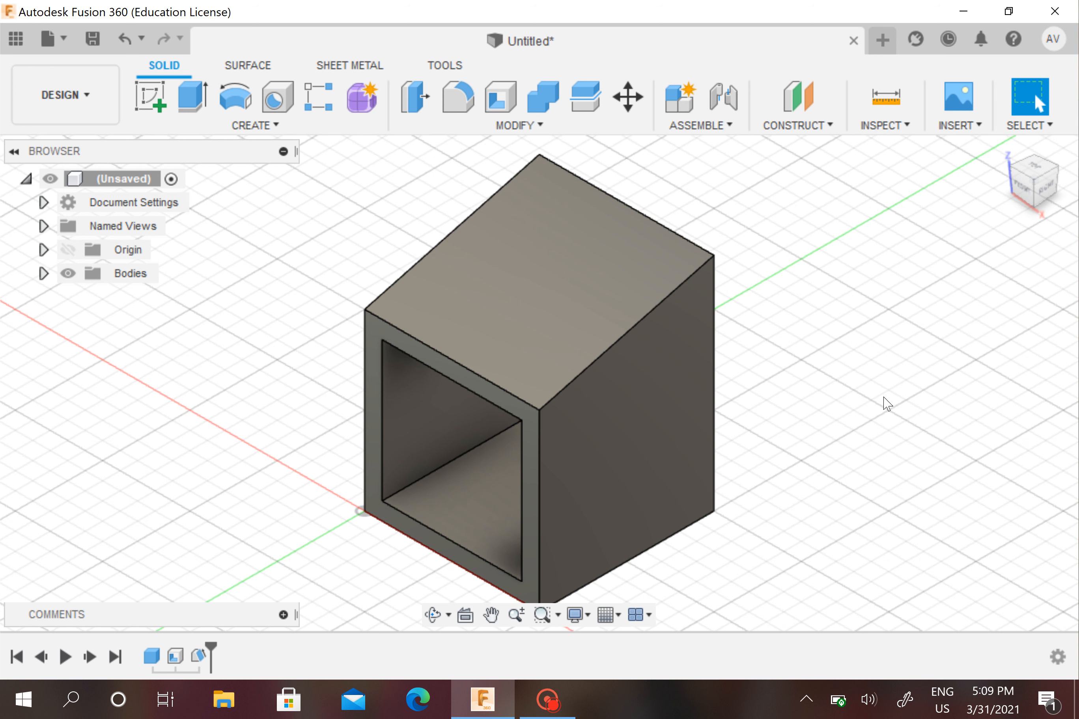
pyautogui.click(425, 100)
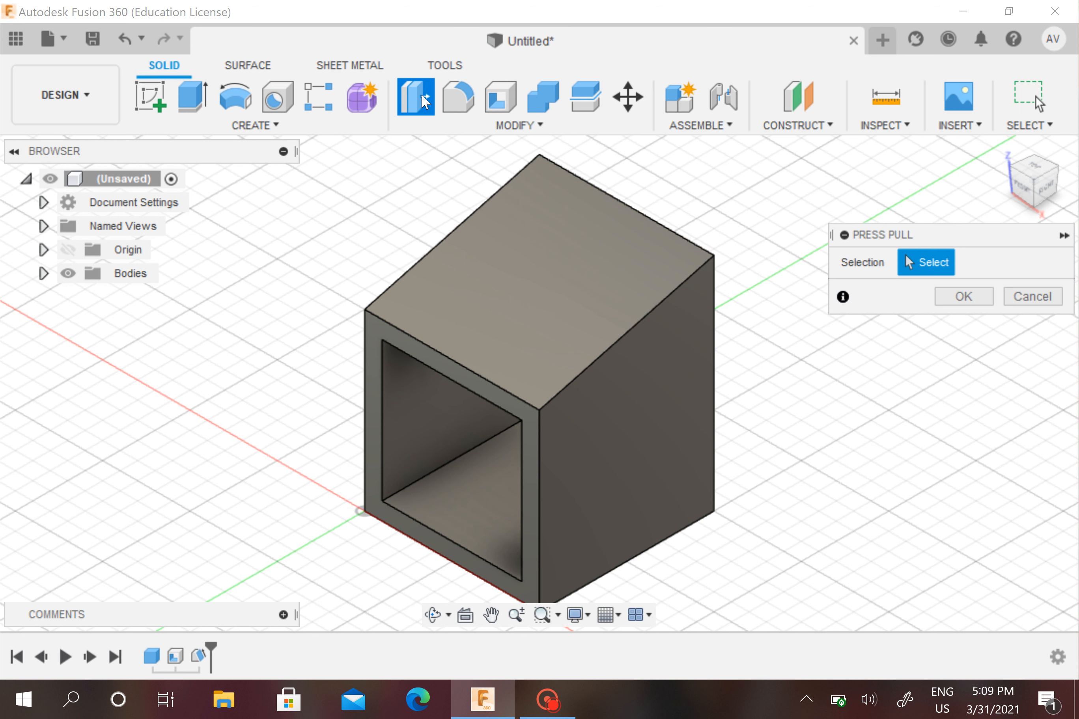
pyautogui.click(630, 426)
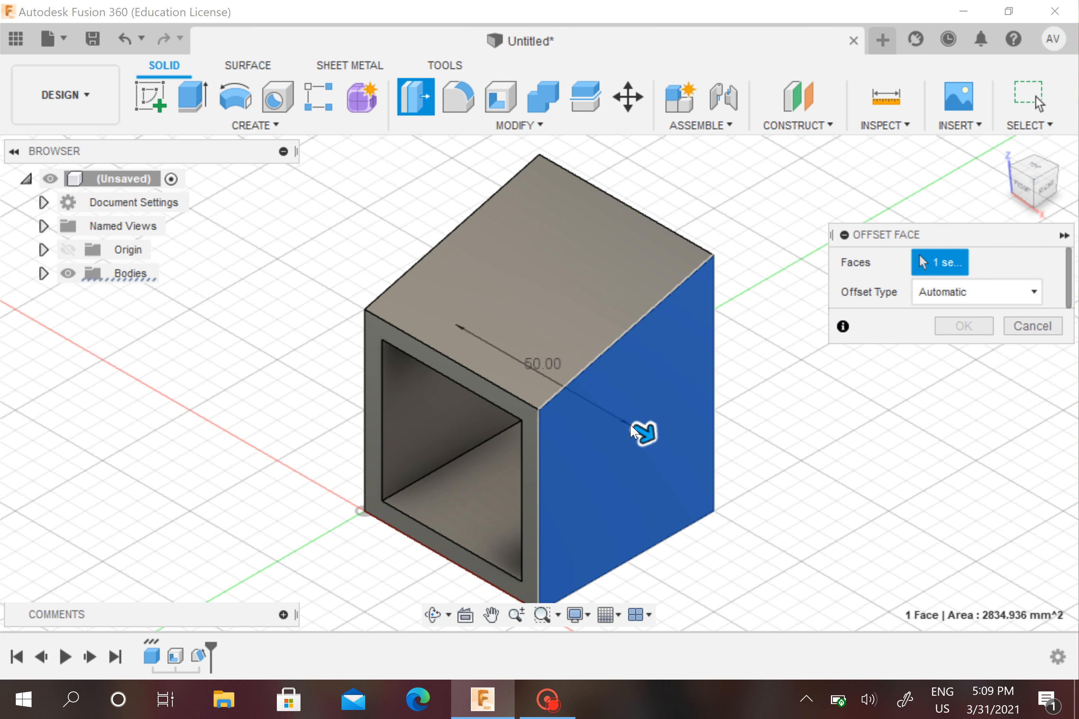
pyautogui.moveTo(638, 435); pyautogui.dragTo(716, 467)
pyautogui.scroll(-1, 752, 380)
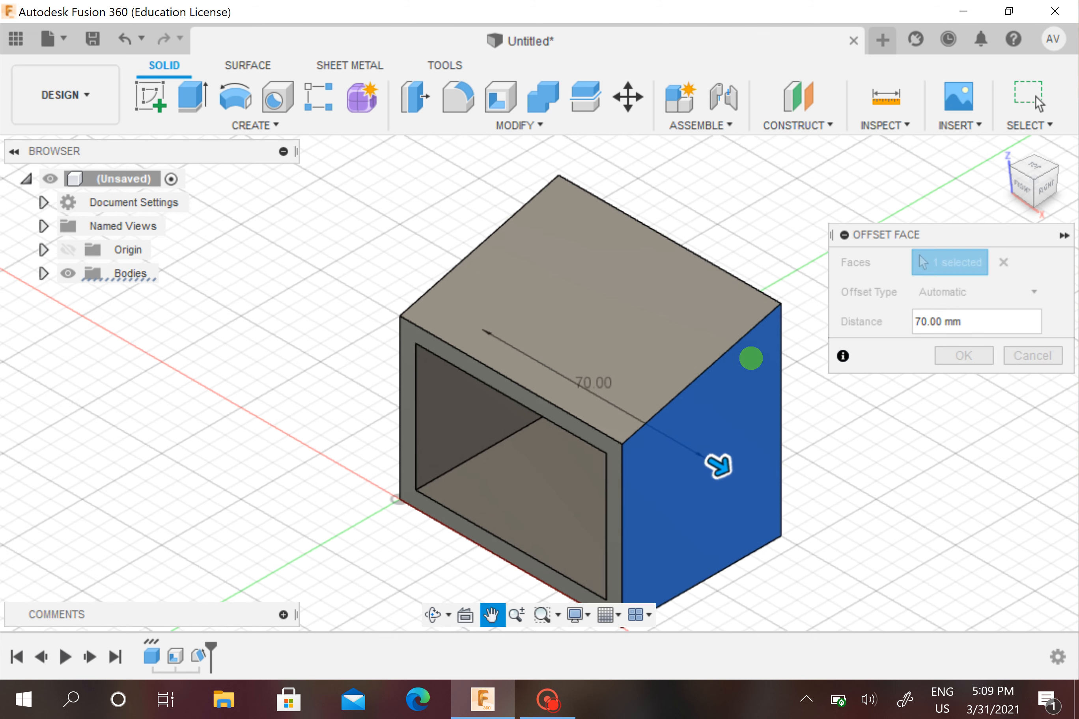
pyautogui.moveTo(751, 356); pyautogui.dragTo(747, 324, button='middle')
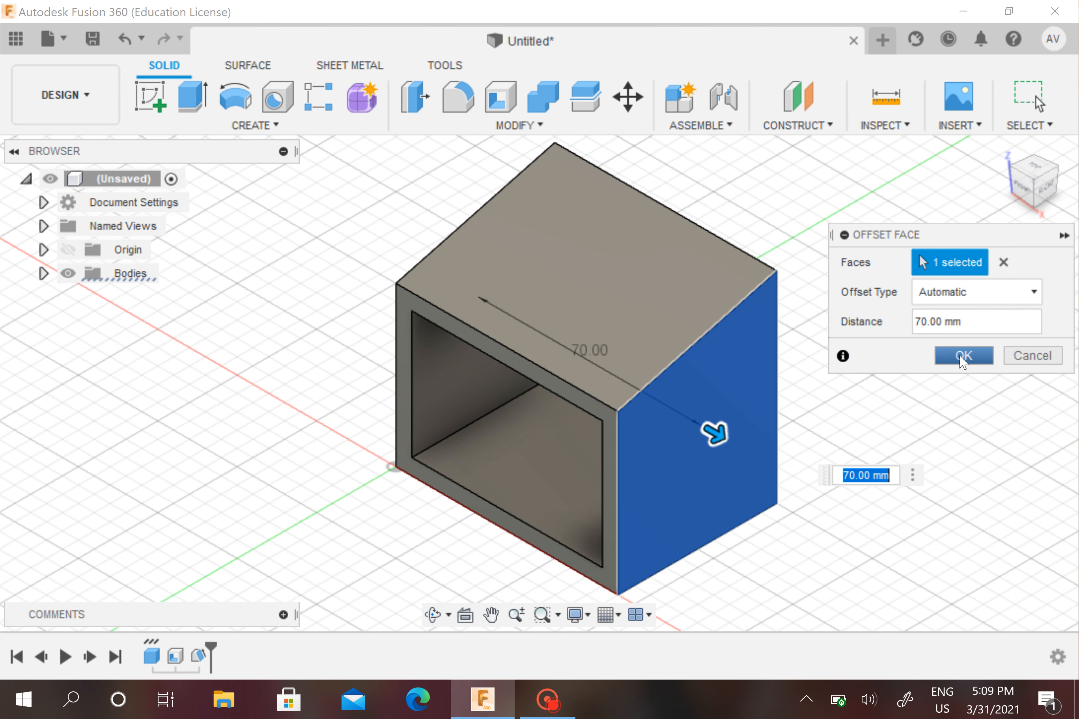
pyautogui.click(965, 356)
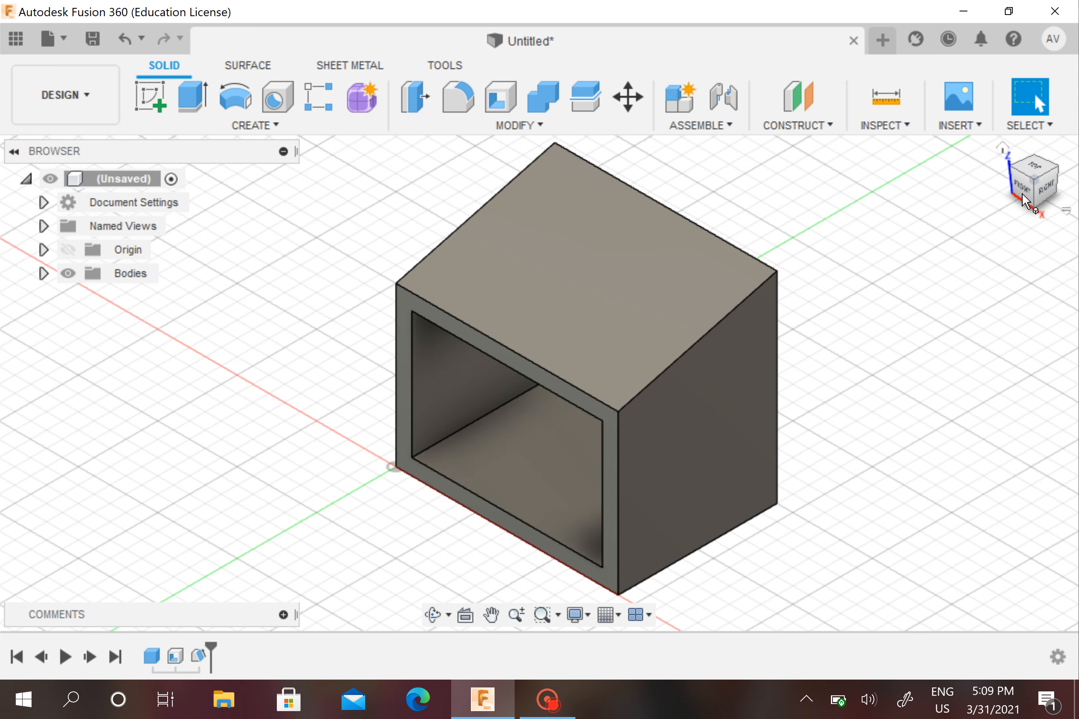
pyautogui.click(1025, 182)
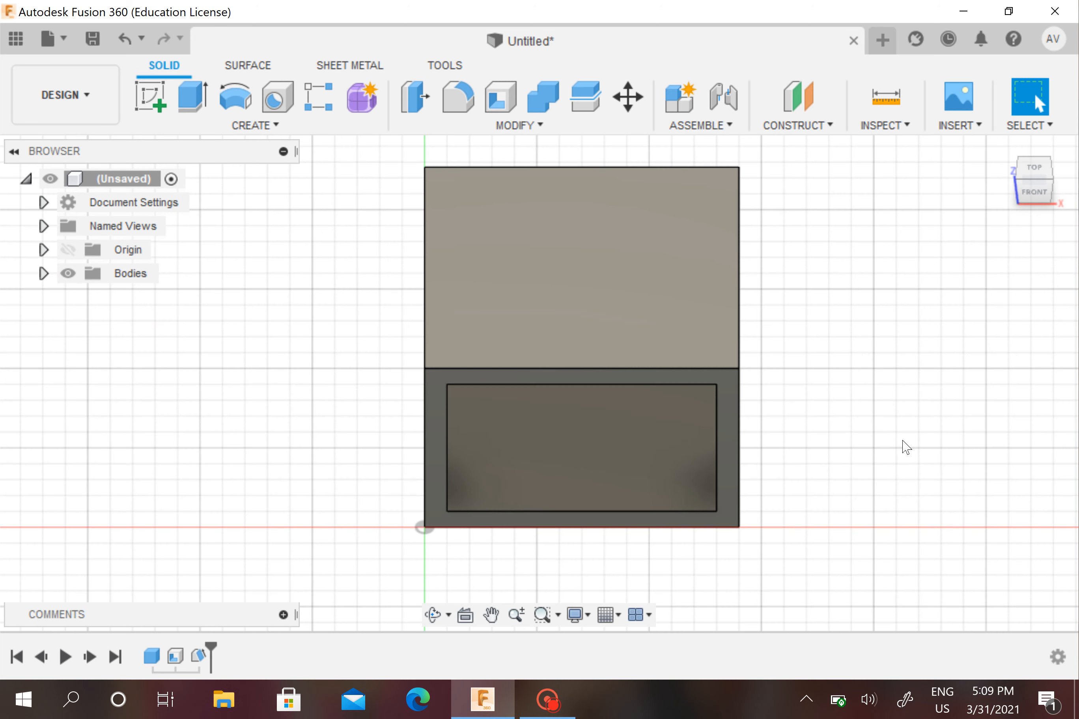
pyautogui.moveTo(873, 470)
pyautogui.keyDown('shift'); pyautogui.mouseDown(button='middle')
pyautogui.moveTo(860, 390)
pyautogui.moveTo(801, 337)
pyautogui.moveTo(824, 357)
pyautogui.moveTo(776, 378)
pyautogui.moveTo(861, 415)
pyautogui.moveTo(946, 393)
pyautogui.moveTo(733, 310)
pyautogui.moveTo(689, 320)
pyautogui.moveTo(829, 354)
pyautogui.moveTo(857, 411)
pyautogui.moveTo(866, 406)
pyautogui.mouseUp(button='middle'); pyautogui.keyUp('shift')
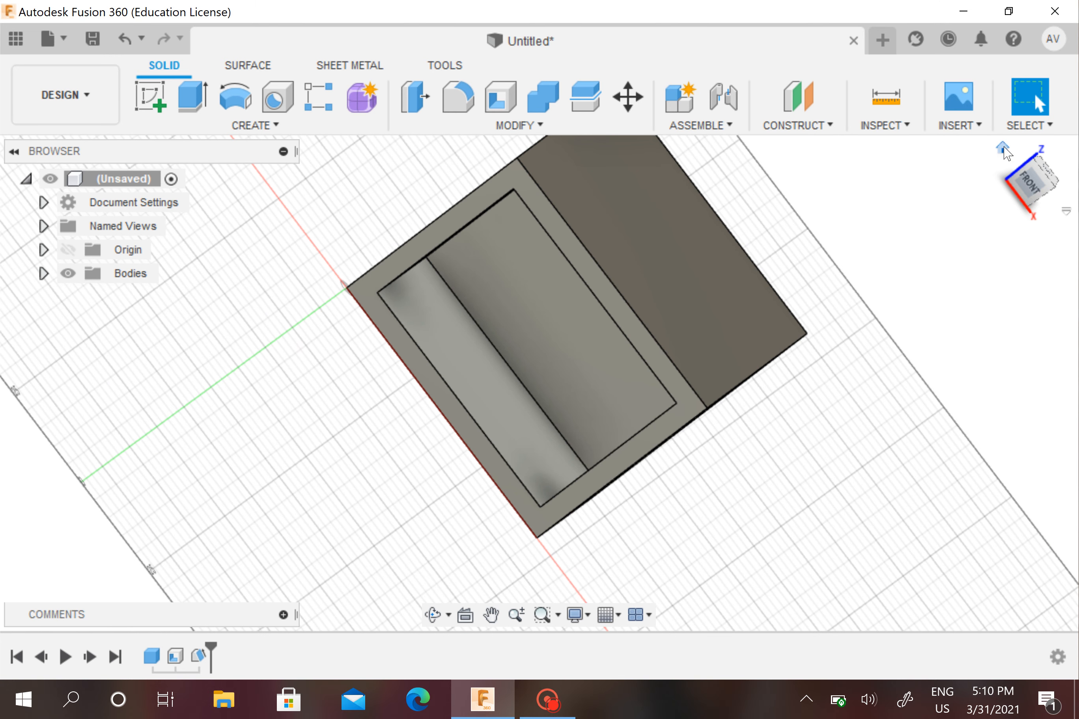
pyautogui.click(1003, 149)
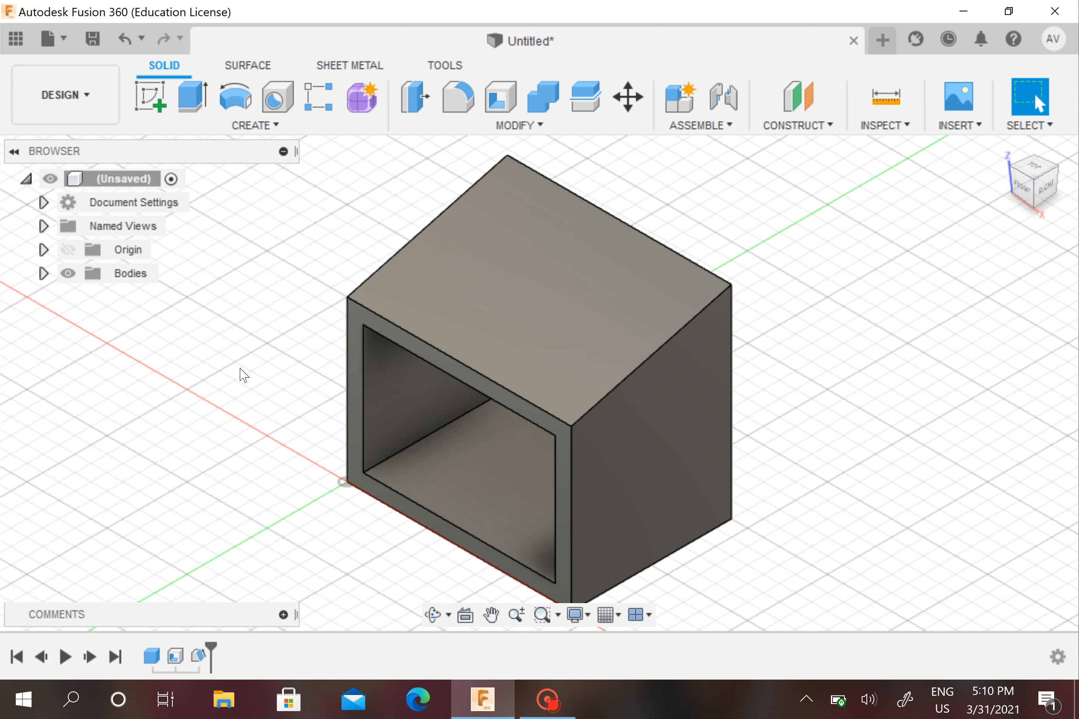
pyautogui.scroll(-1, 241, 373)
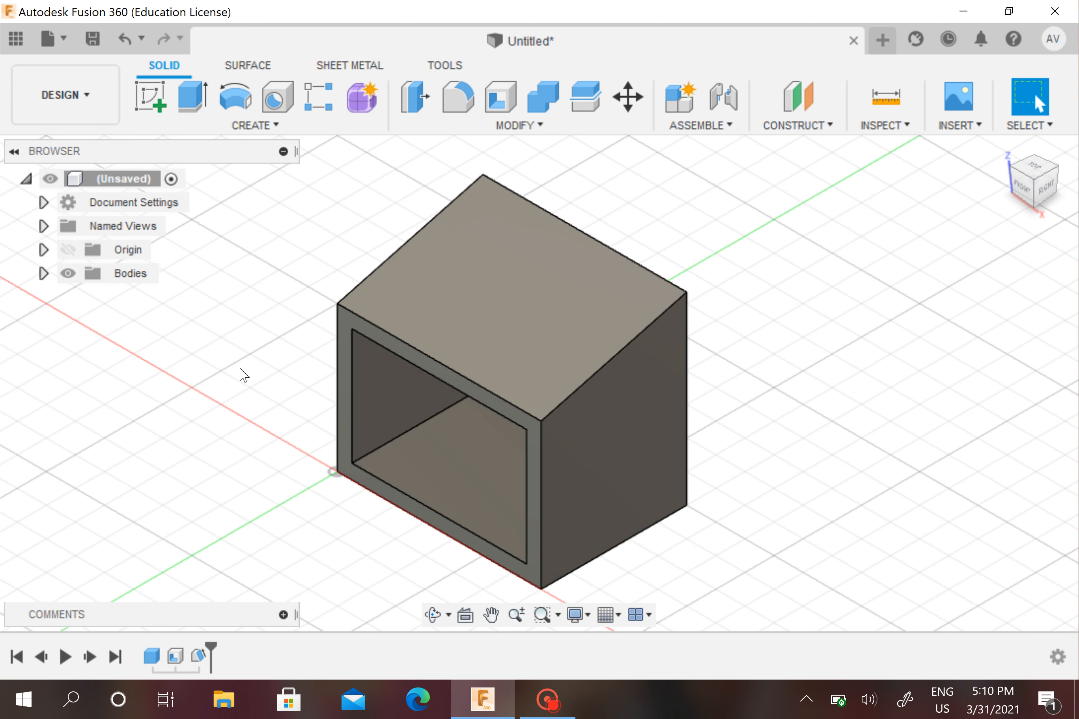
pyautogui.moveTo(230, 369); pyautogui.dragTo(256, 370, button='middle')
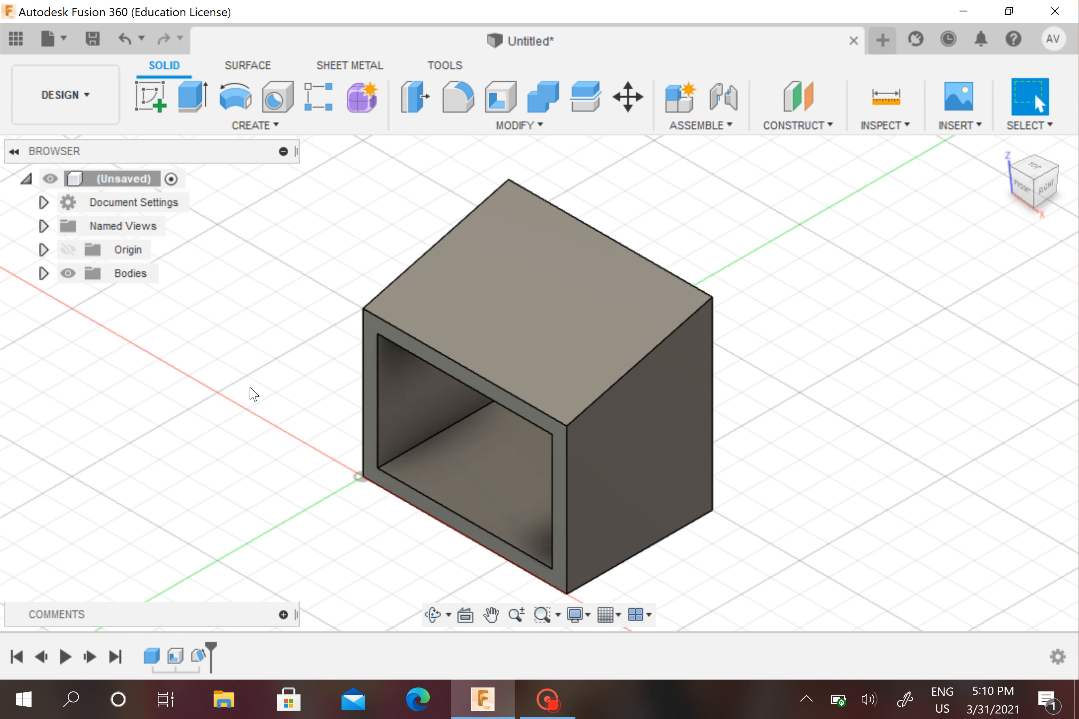